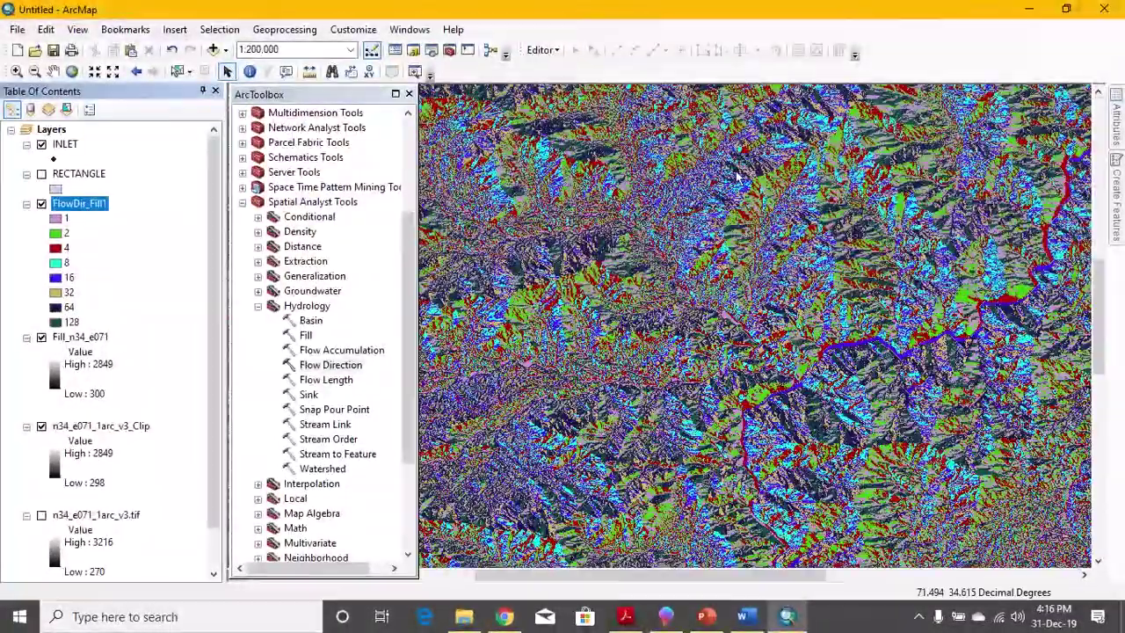
Step: In the Word STEPS checklist, highlight the flow direction tool step on line 9
left_click(754, 618)
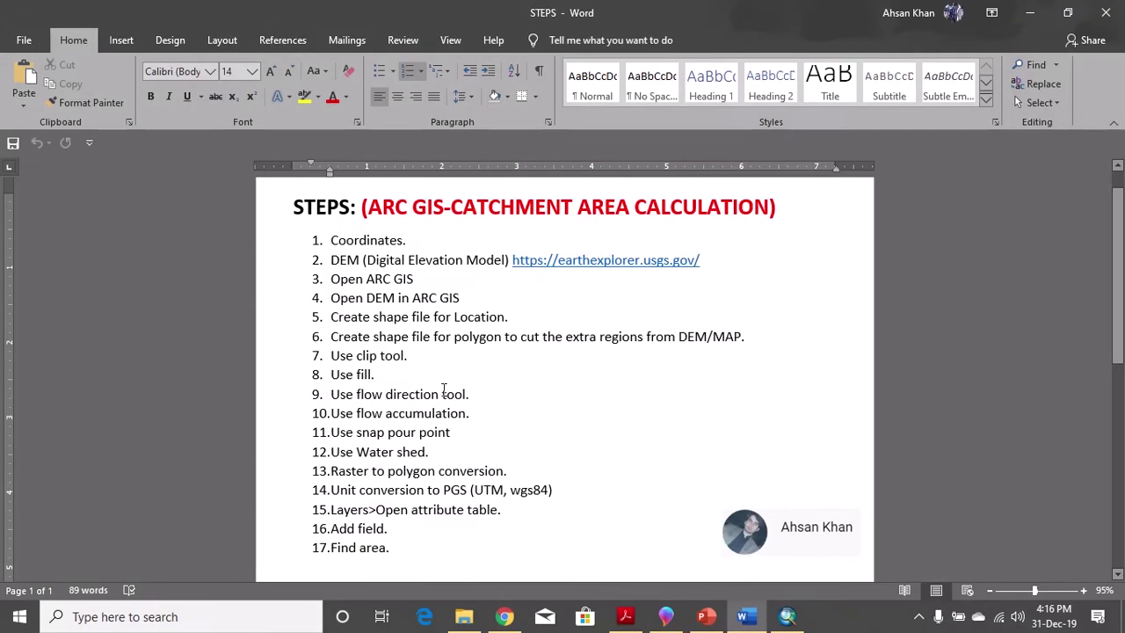
left_click_drag(469, 394, 371, 399)
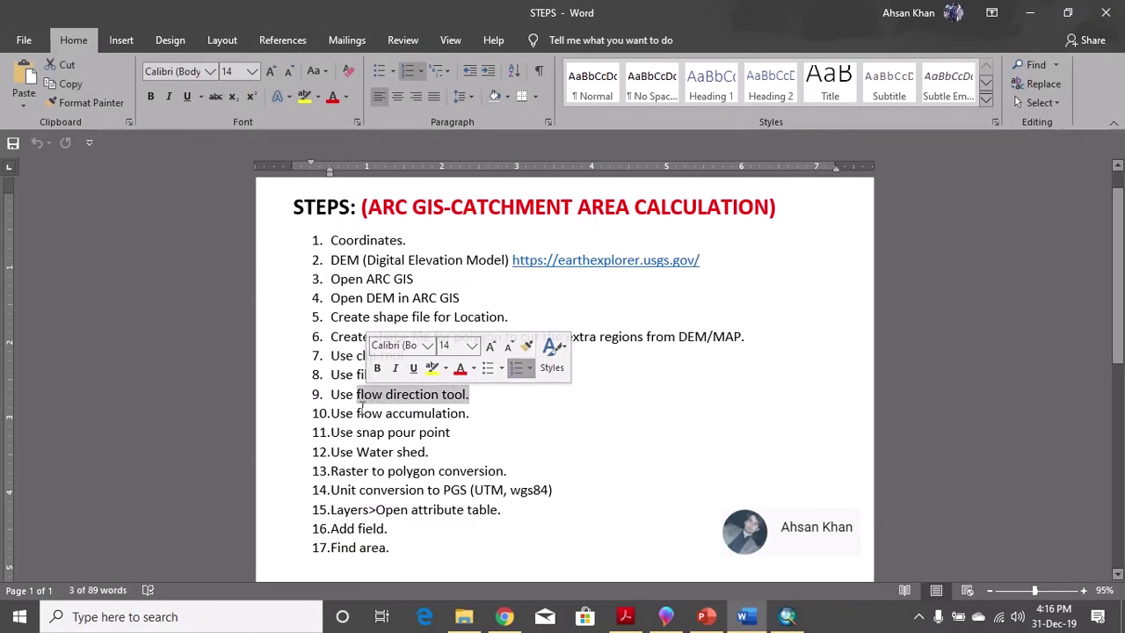
Step: Locate the flow accumulation step in the Word checklist
left_click(411, 412)
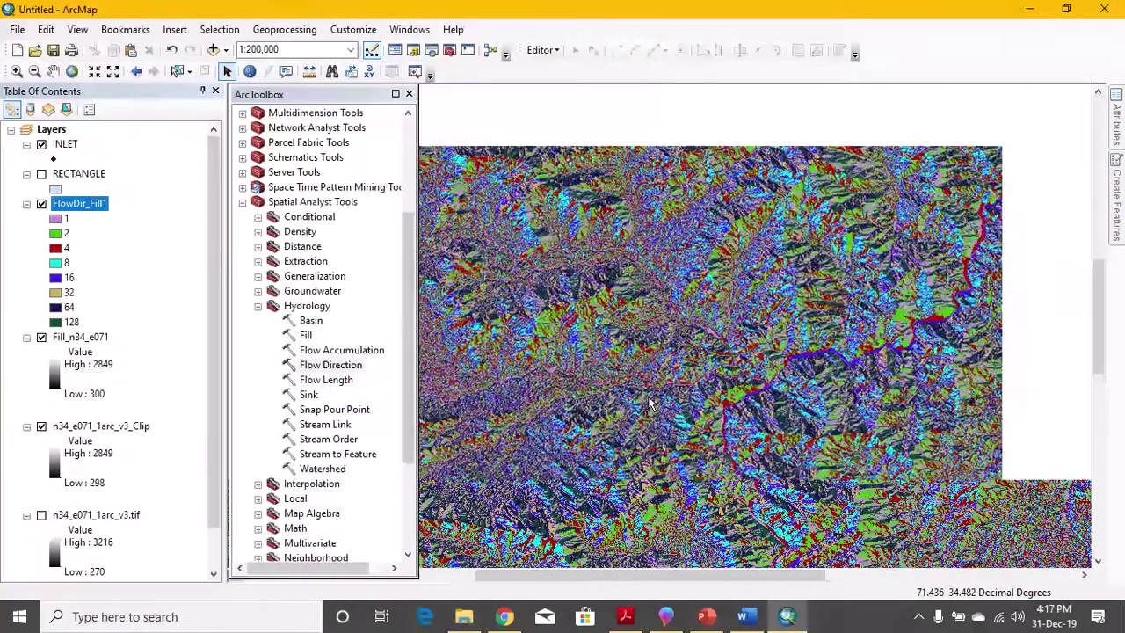
scroll(646, 400, "up", 3)
scroll(745, 400, "down", 2)
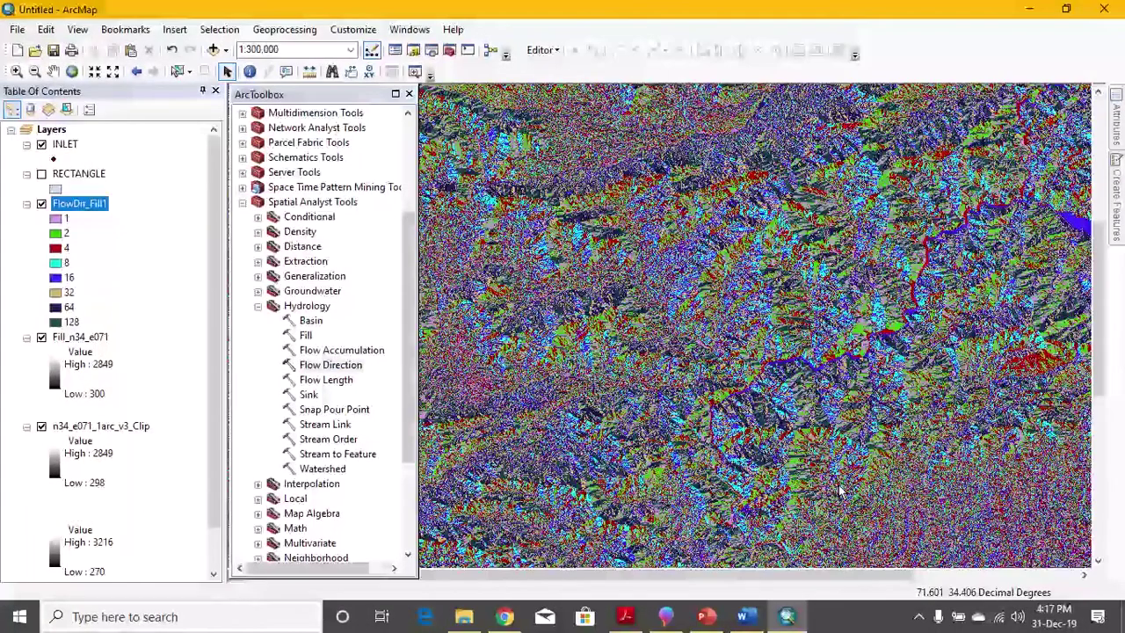
scroll(753, 446, "up", 3)
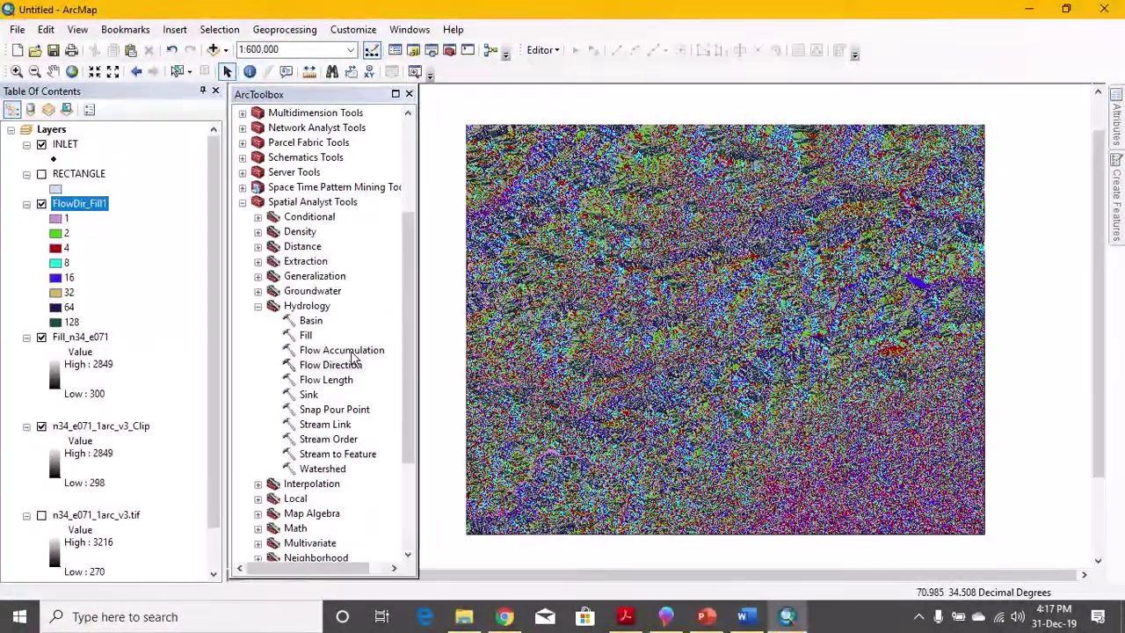
Step: Run Flow Accumulation with FlowDir_Fill1 as input, producing FlowAcc_Flow1
double_click(342, 349)
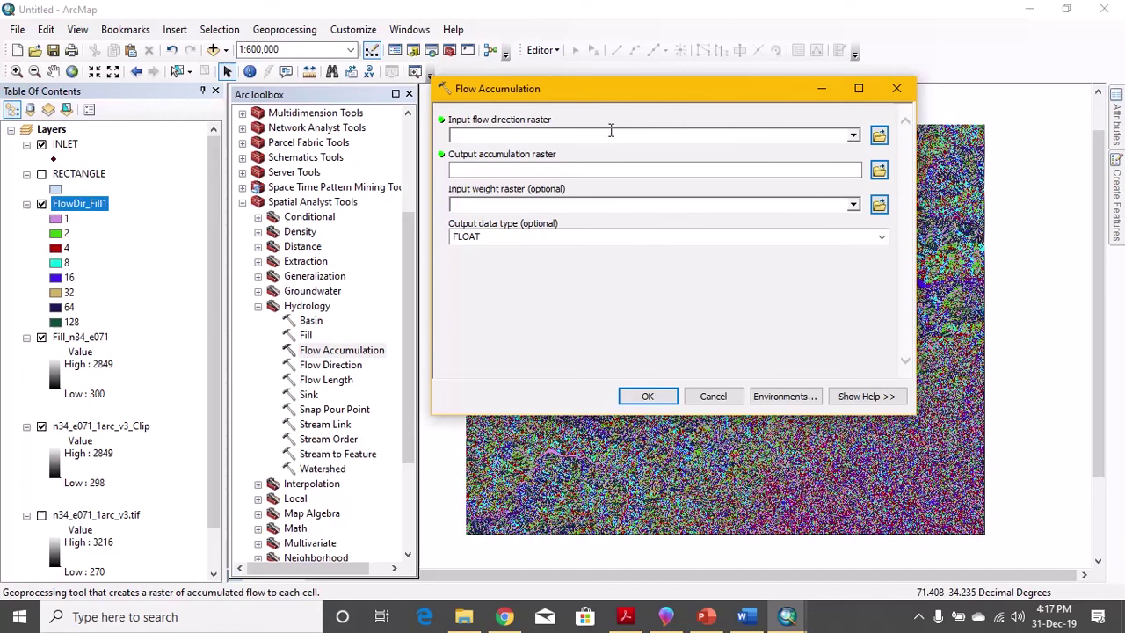
left_click(853, 137)
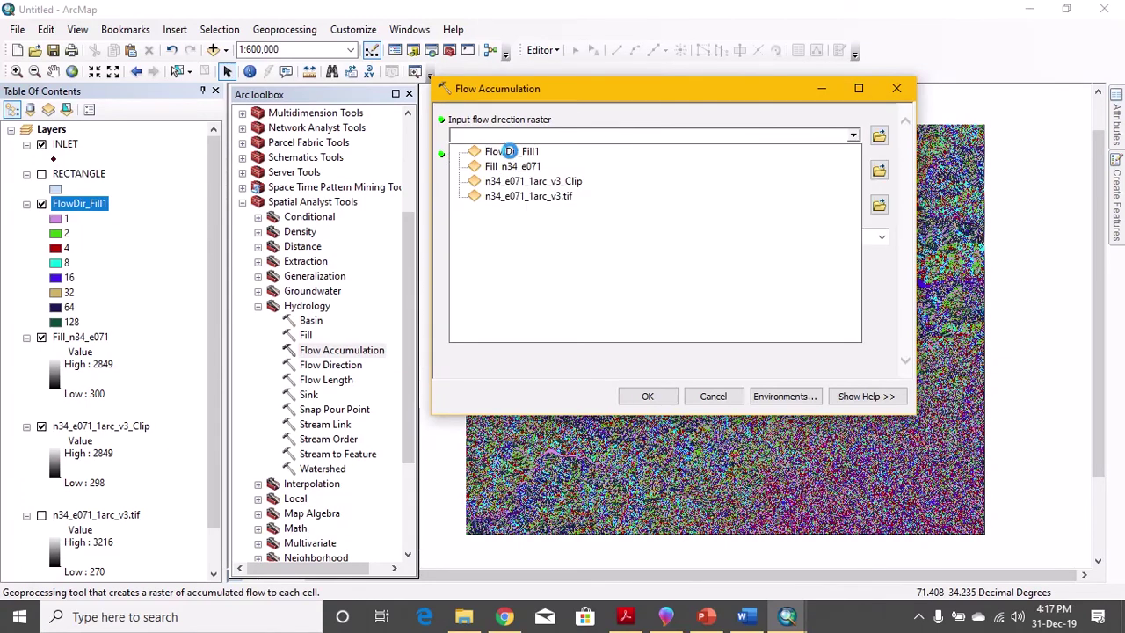
left_click(512, 152)
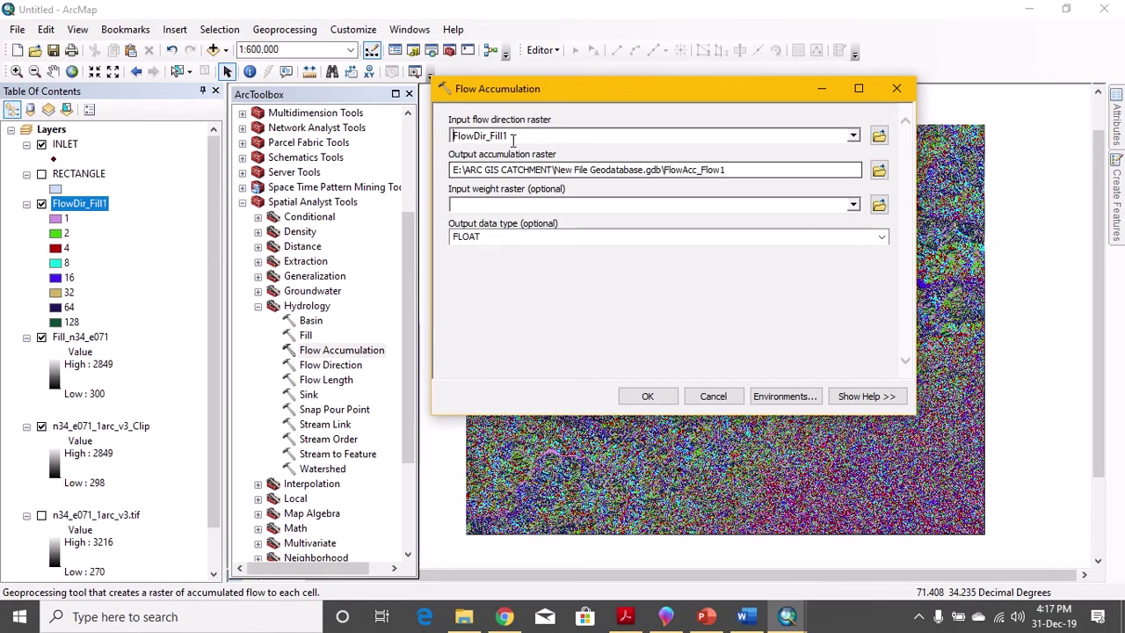
left_click(647, 396)
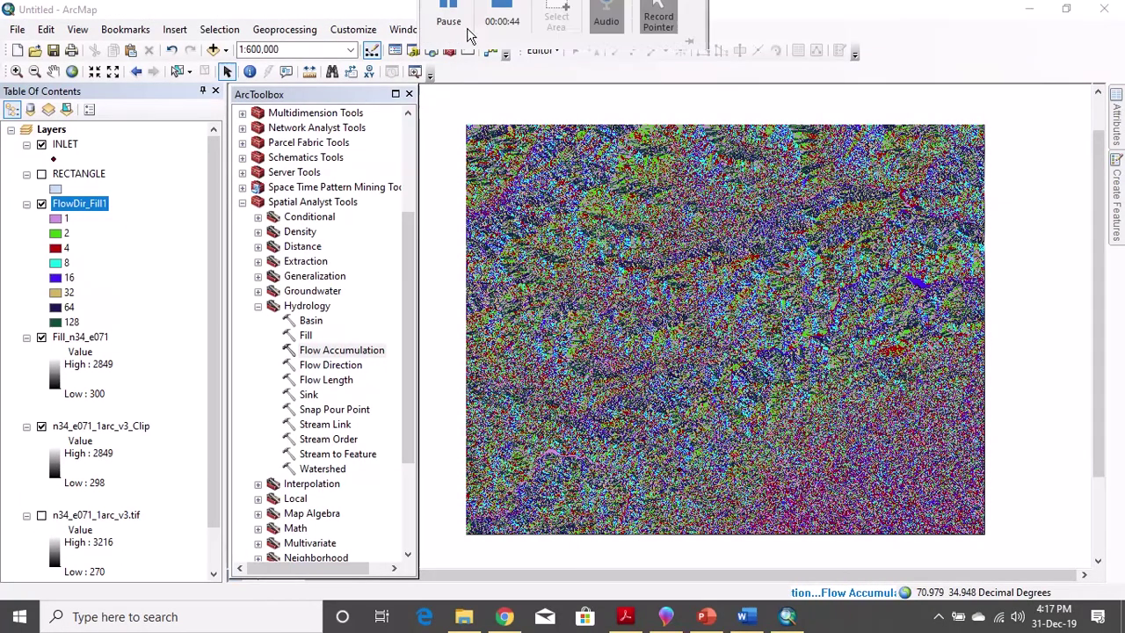
Step: While the tool runs, view EarthExplorer's SRTM 1 Arc-Second tile footprint in Chrome
left_click(448, 40)
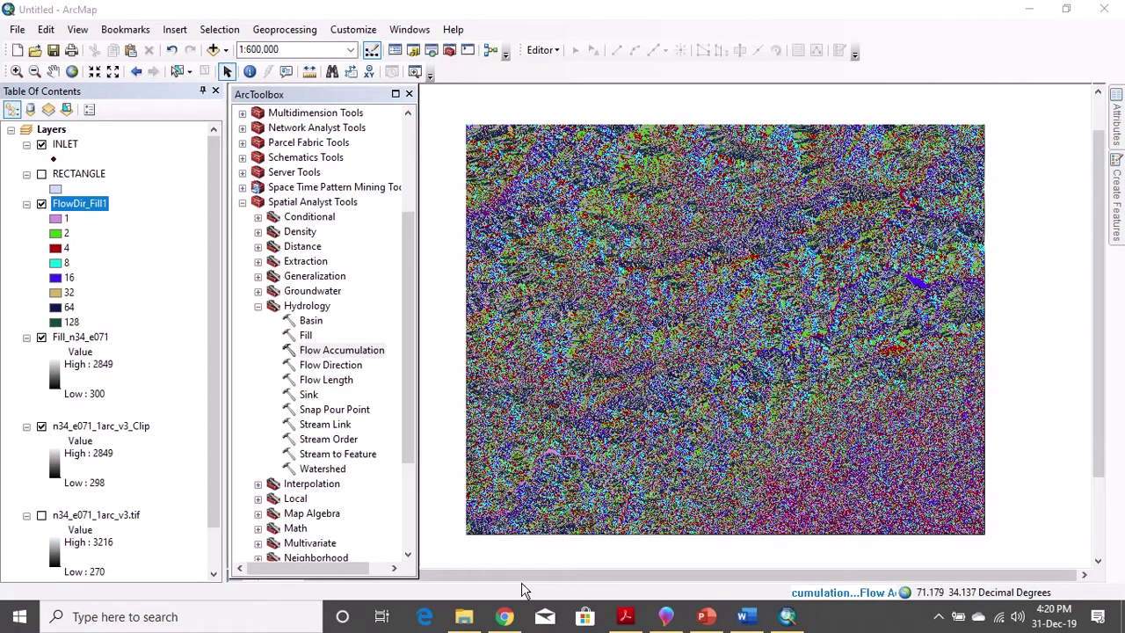
left_click(505, 618)
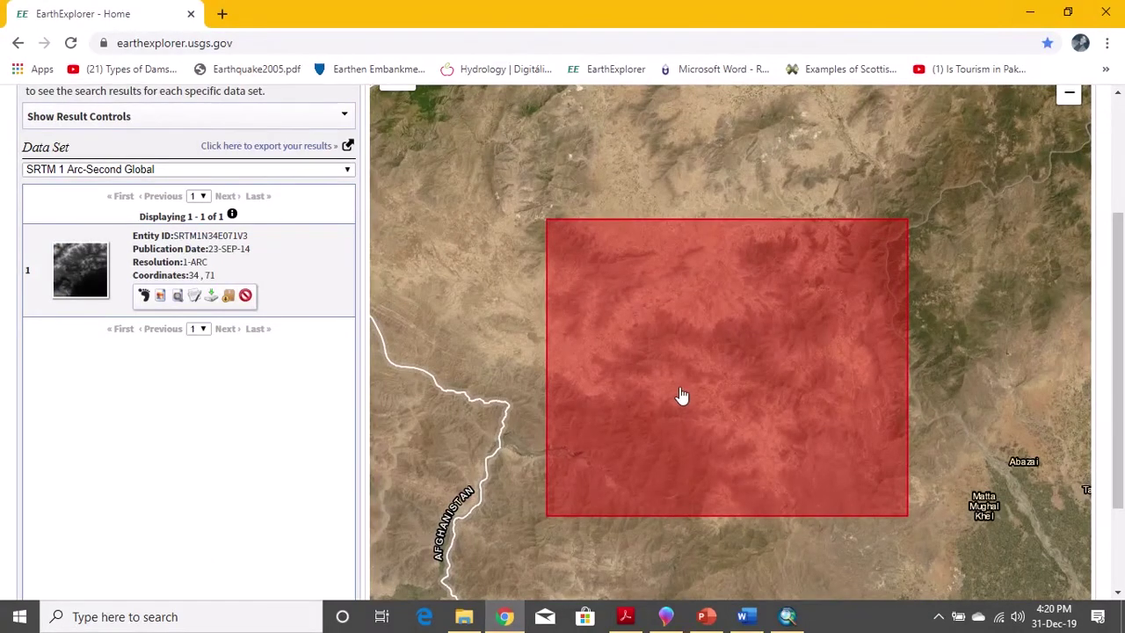
Step: Minimize Chrome to return to the ArcMap flow direction map
left_click(1030, 13)
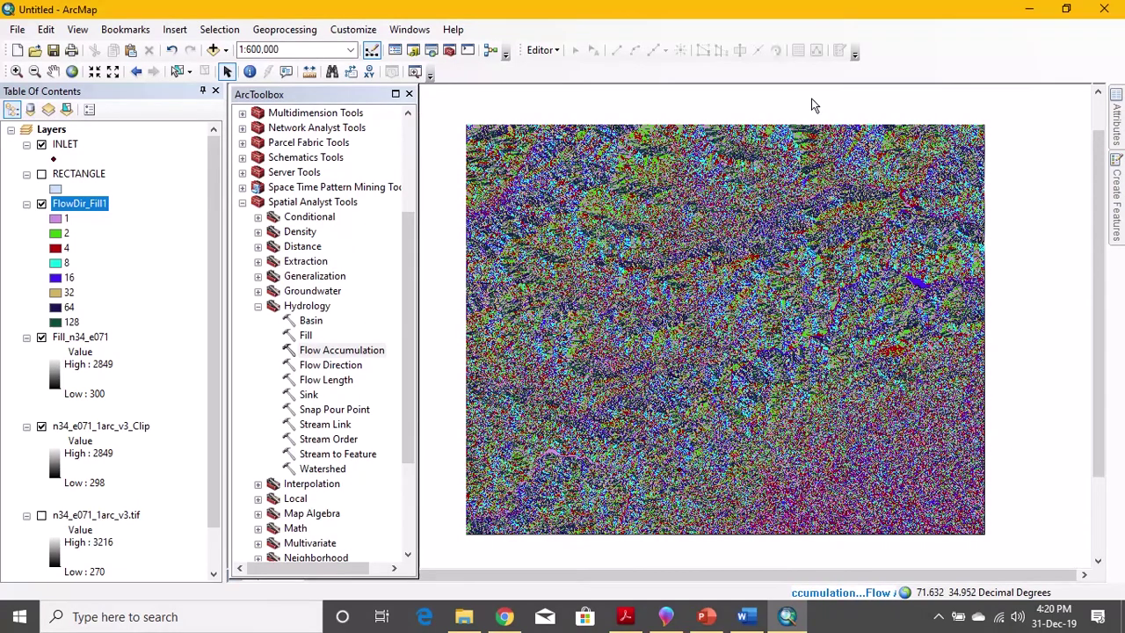
Step: In Paint 3D, draw a red U-shaped curve with an arrowhead at its top
left_click(667, 617)
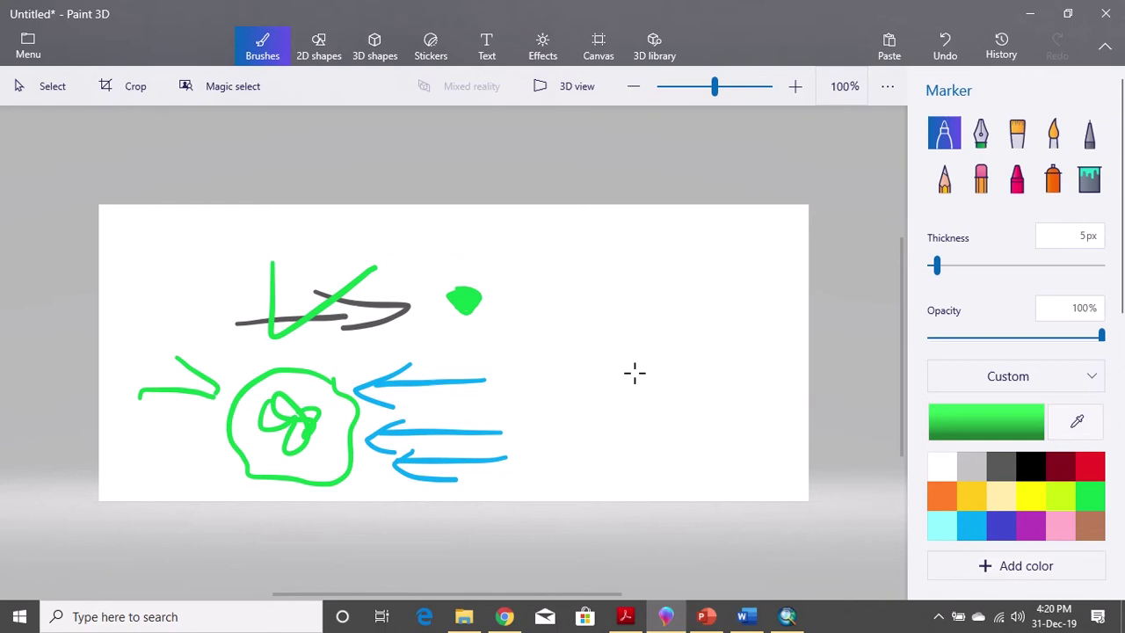
scroll(766, 296, "up", 1)
scroll(766, 295, "up", 2)
left_click(1090, 467)
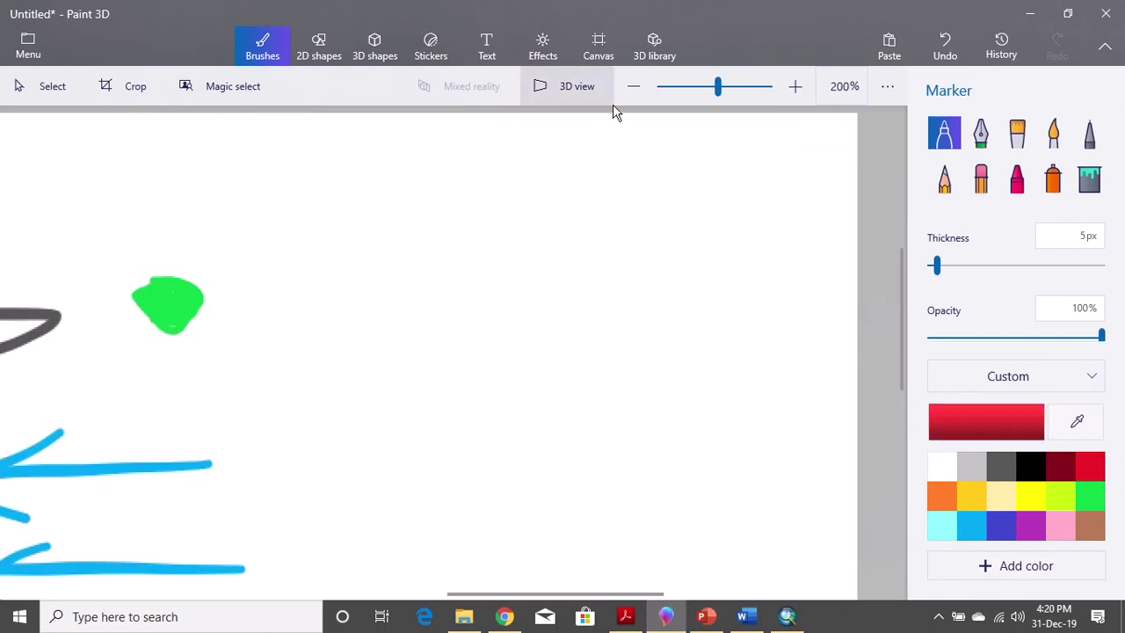
mouse_move(516, 113)
left_mouse_down()
mouse_move(597, 258)
mouse_move(646, 272)
mouse_move(722, 109)
left_mouse_up()
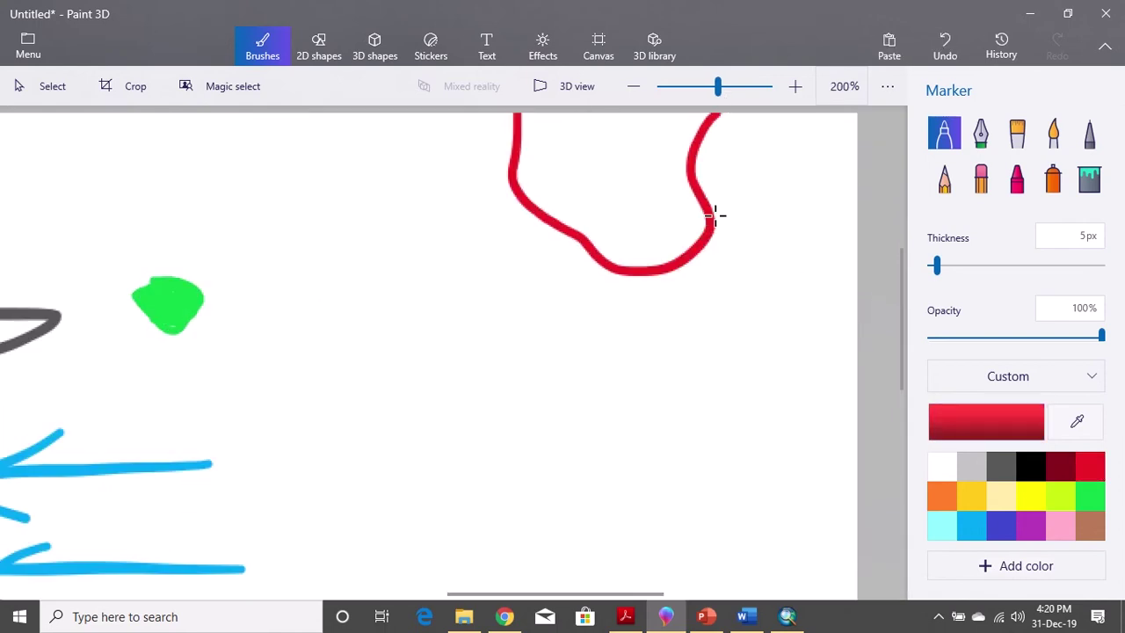
left_click_drag(518, 114, 414, 159)
mouse_move(439, 125)
left_mouse_down()
mouse_move(516, 121)
mouse_move(501, 155)
left_mouse_up()
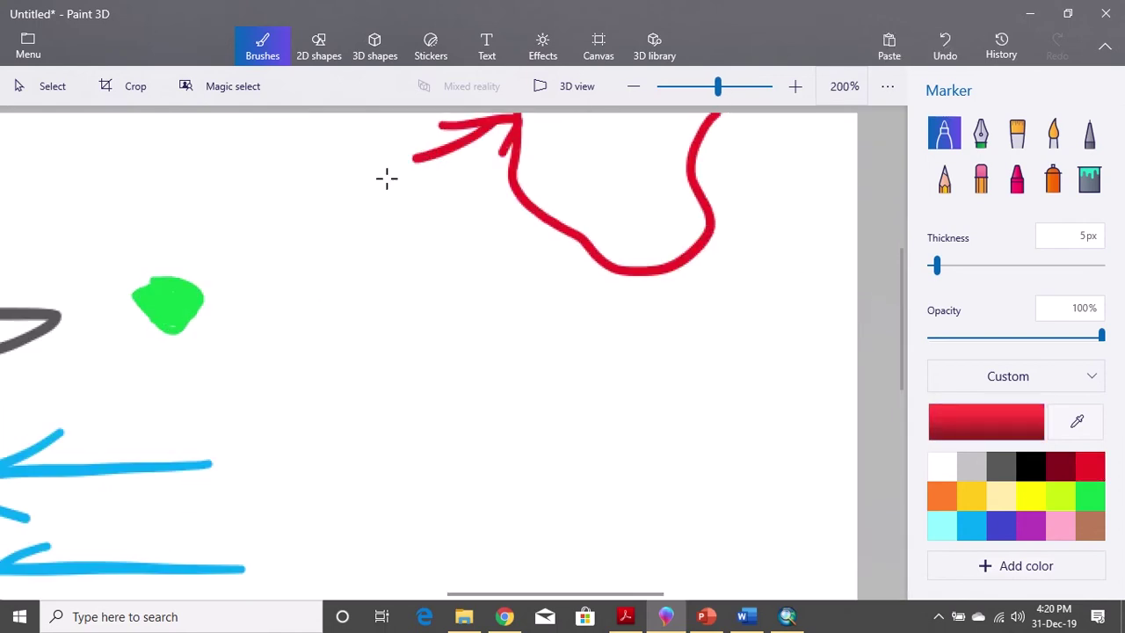
Step: Add a red closed outline at lower right, then return to ArcMap
mouse_move(726, 401)
left_mouse_down()
mouse_move(644, 361)
mouse_move(599, 437)
mouse_move(600, 503)
mouse_move(751, 529)
mouse_move(792, 482)
mouse_move(779, 396)
mouse_move(764, 382)
mouse_move(724, 397)
left_mouse_up()
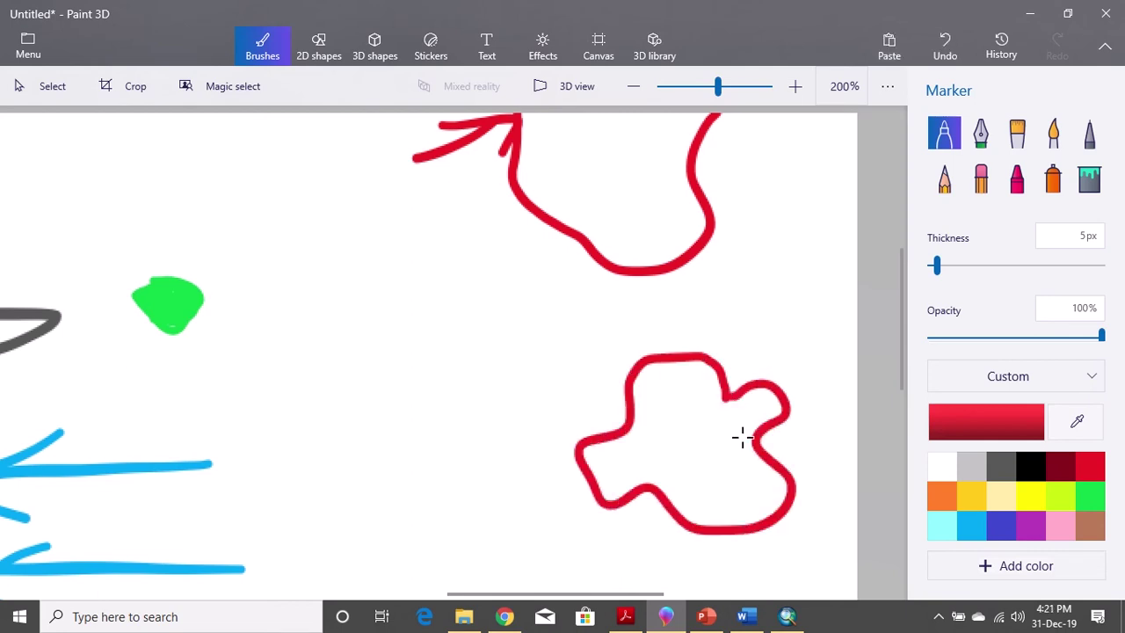
scroll(658, 428, "down", 2)
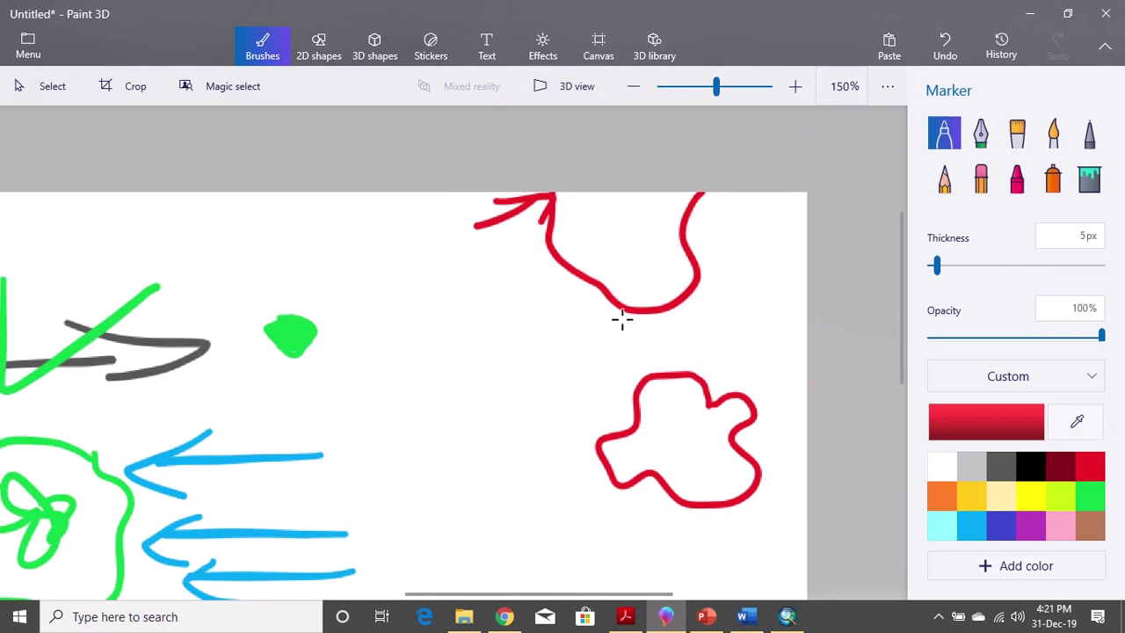
left_click(789, 618)
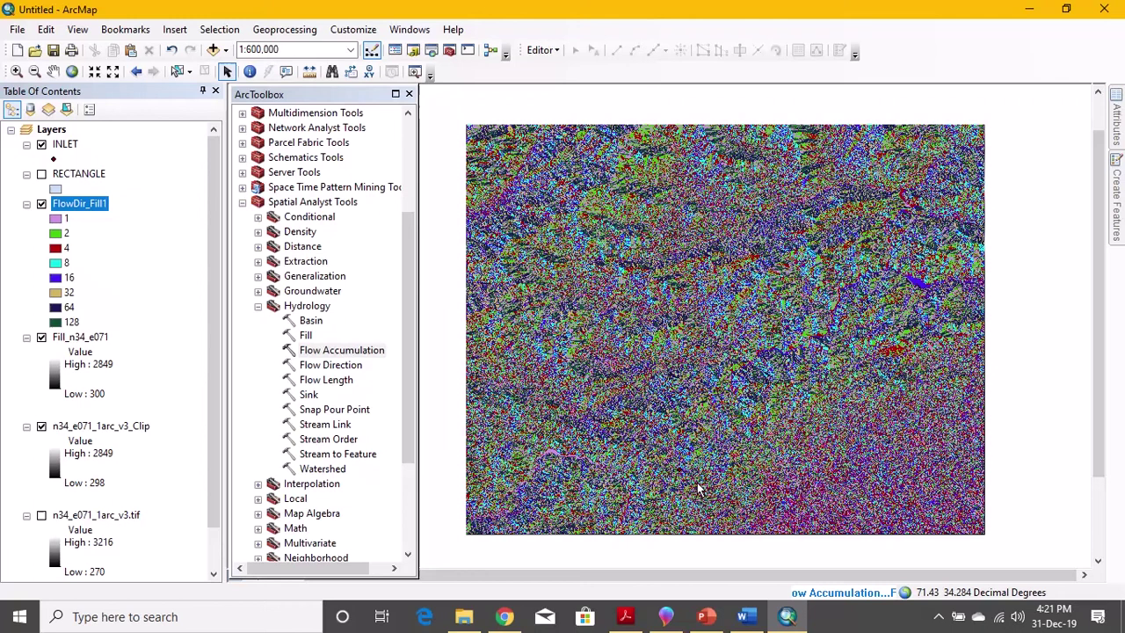
Step: View the dam-site catchment map on page 2 of Final Project.pdf, then return to ArcMap
left_click(625, 616)
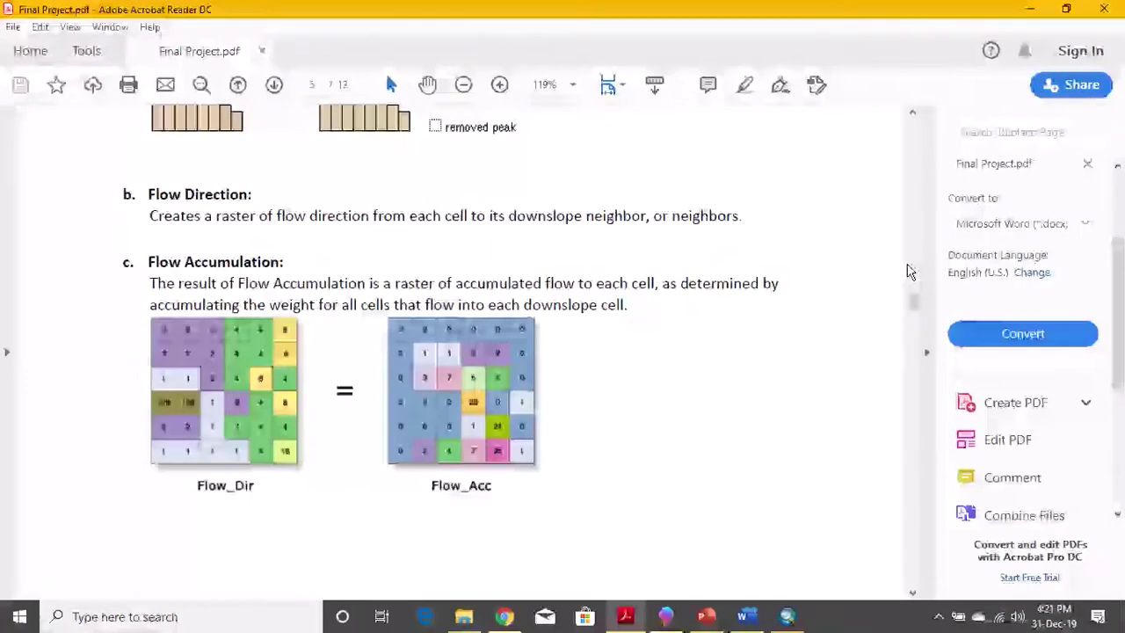
left_click_drag(917, 308, 912, 189)
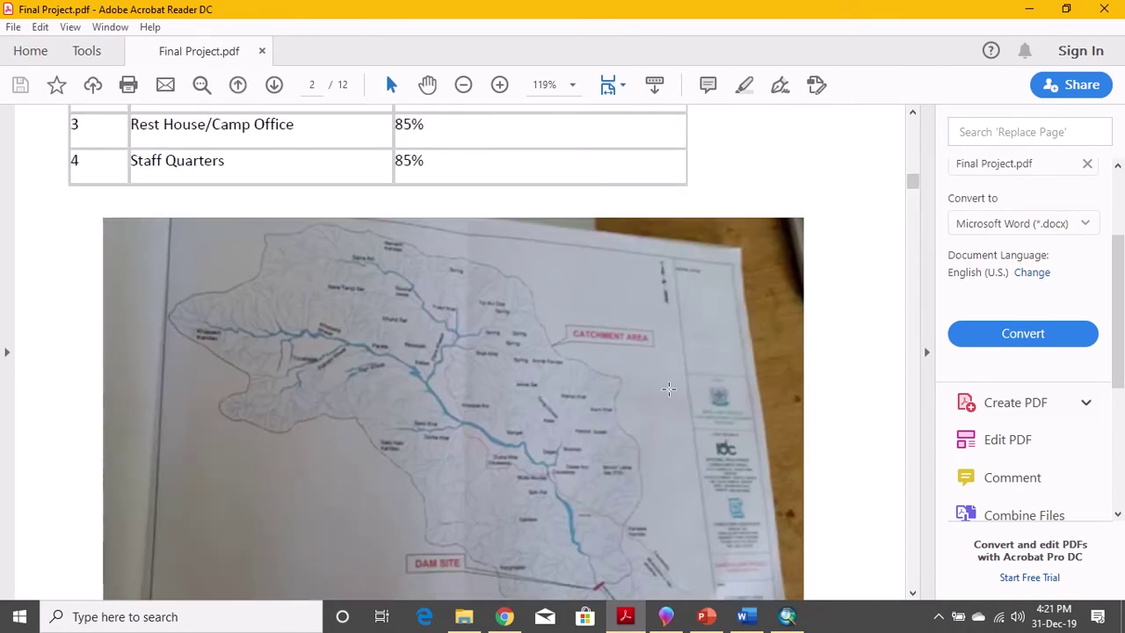
scroll(668, 387, "down", 1)
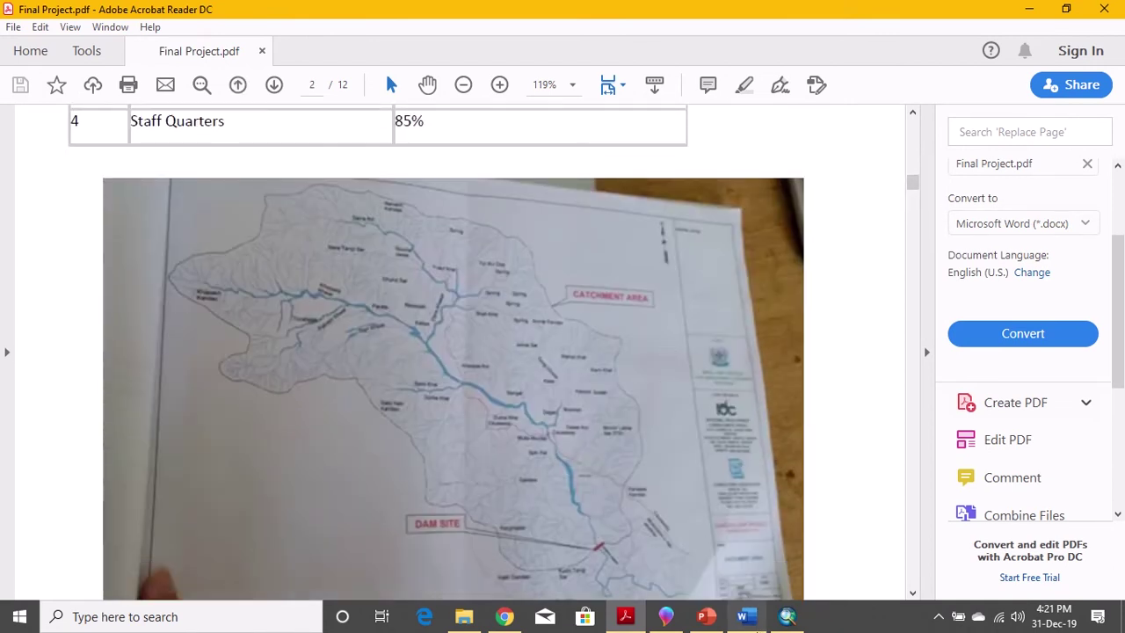
left_click(787, 616)
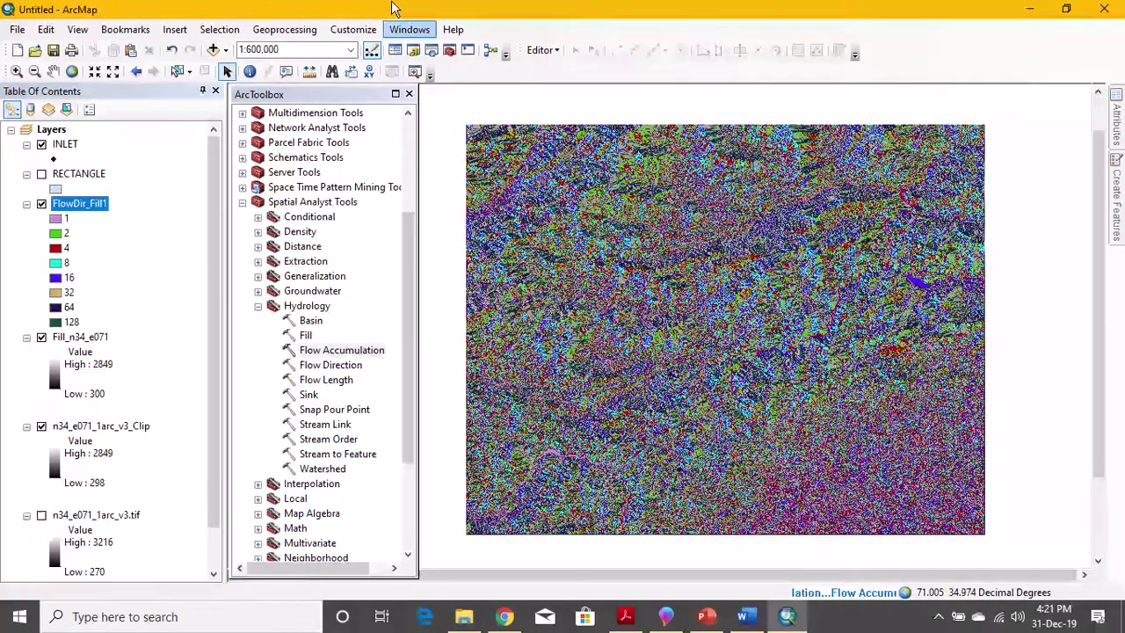
Step: Wait for Flow Accumulation to finish and add the FlowAcc_Flow1 layer
mouse_move(453, 22)
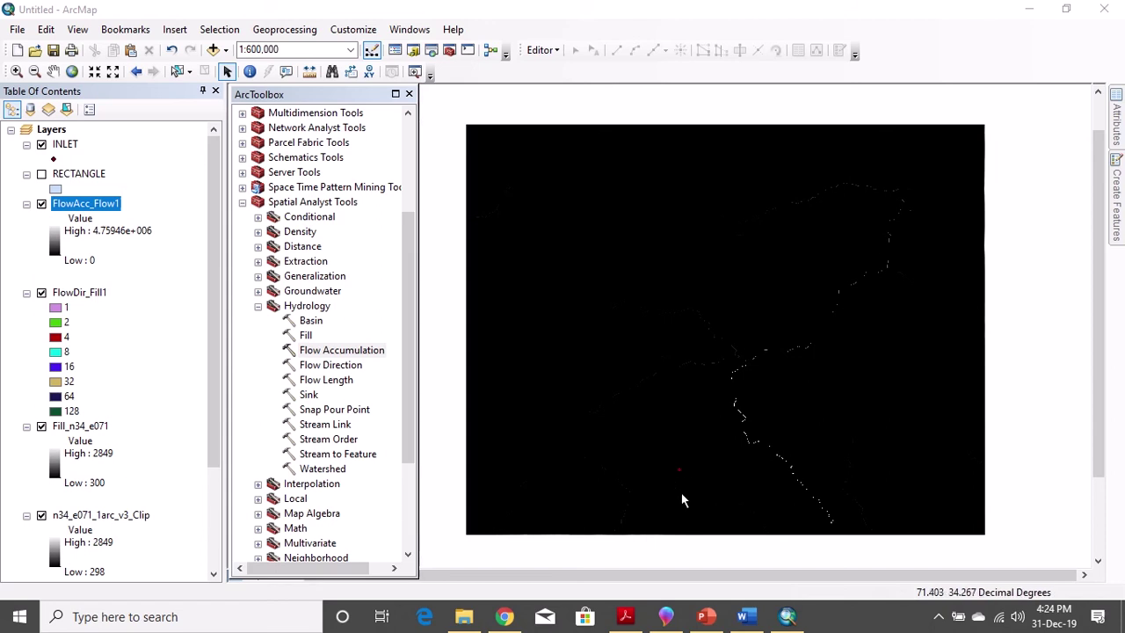
Step: Zoom in on the dam-site inlet point to about 1:1,000
scroll(676, 486, "down", 4)
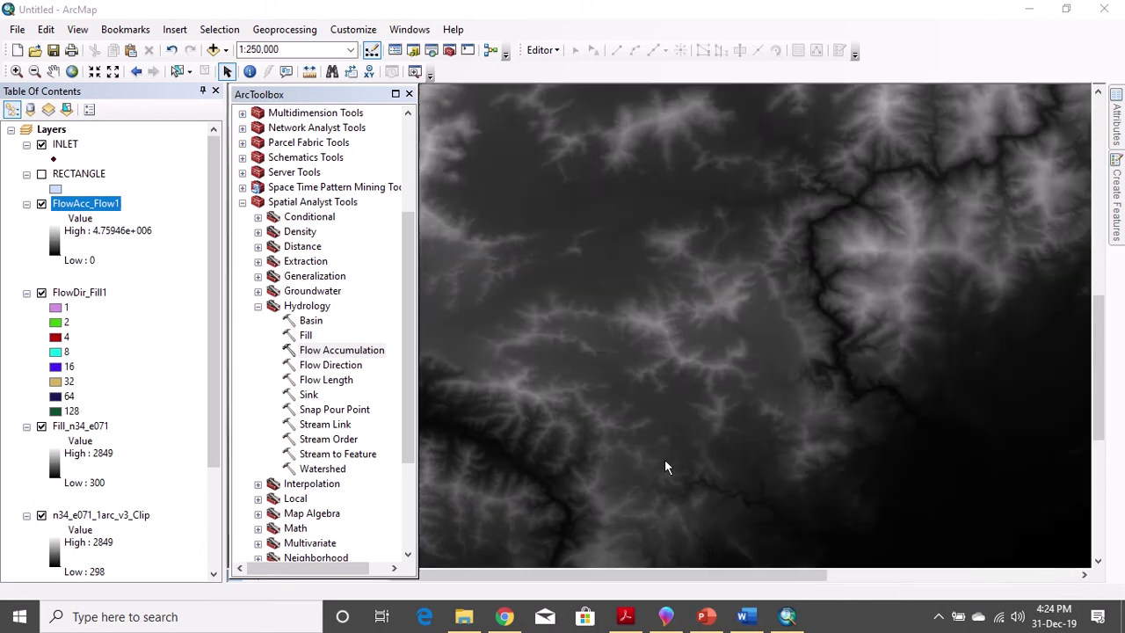
scroll(673, 459, "down", 3)
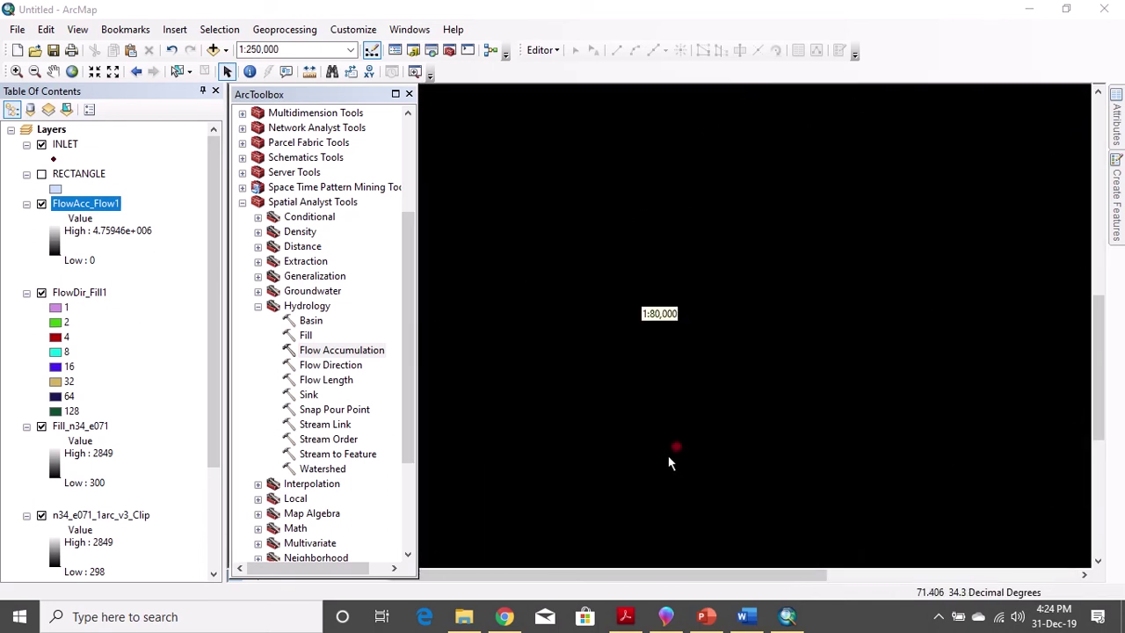
scroll(669, 460, "down", 1)
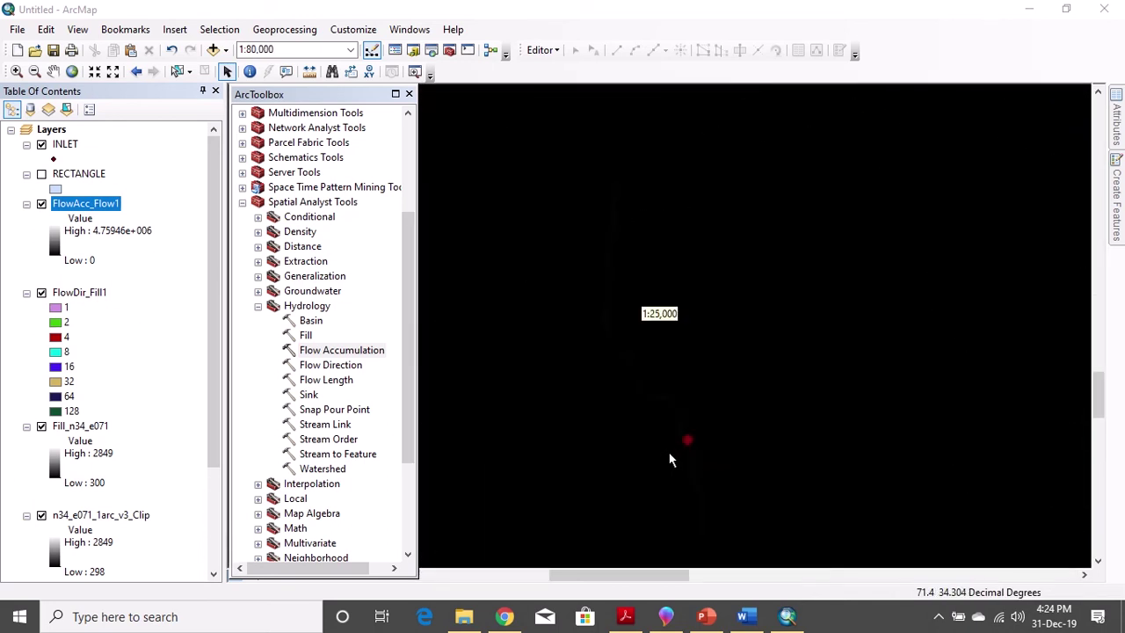
scroll(650, 458, "down", 2)
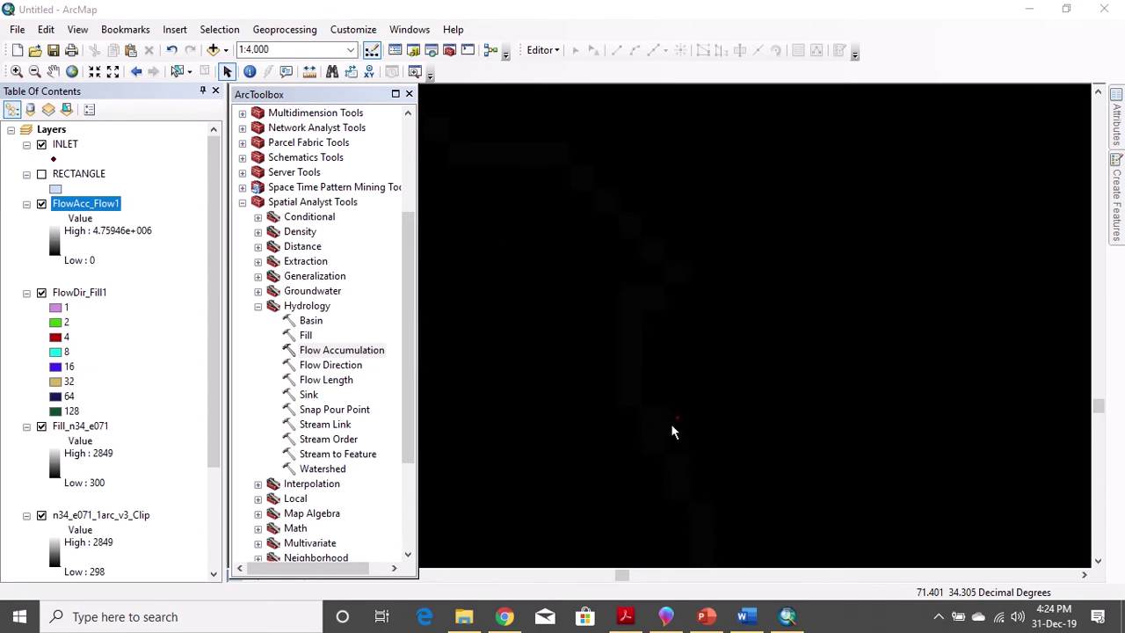
scroll(672, 431, "down", 1)
Step: Start editing the INLET layer and drag the inlet point slightly left
left_click(542, 51)
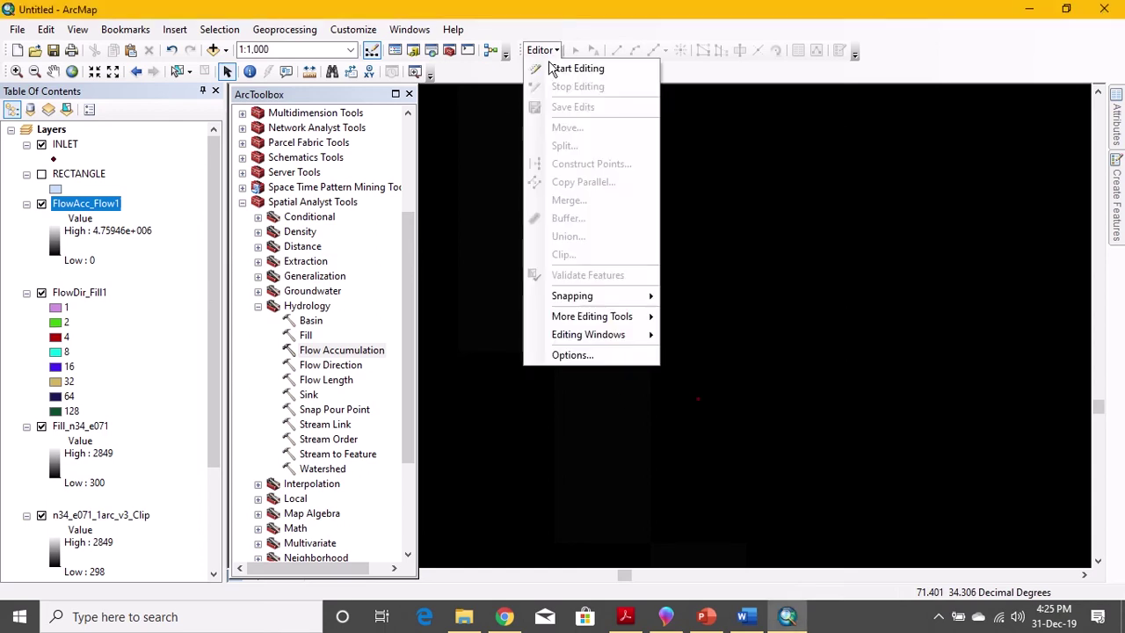
left_click(576, 69)
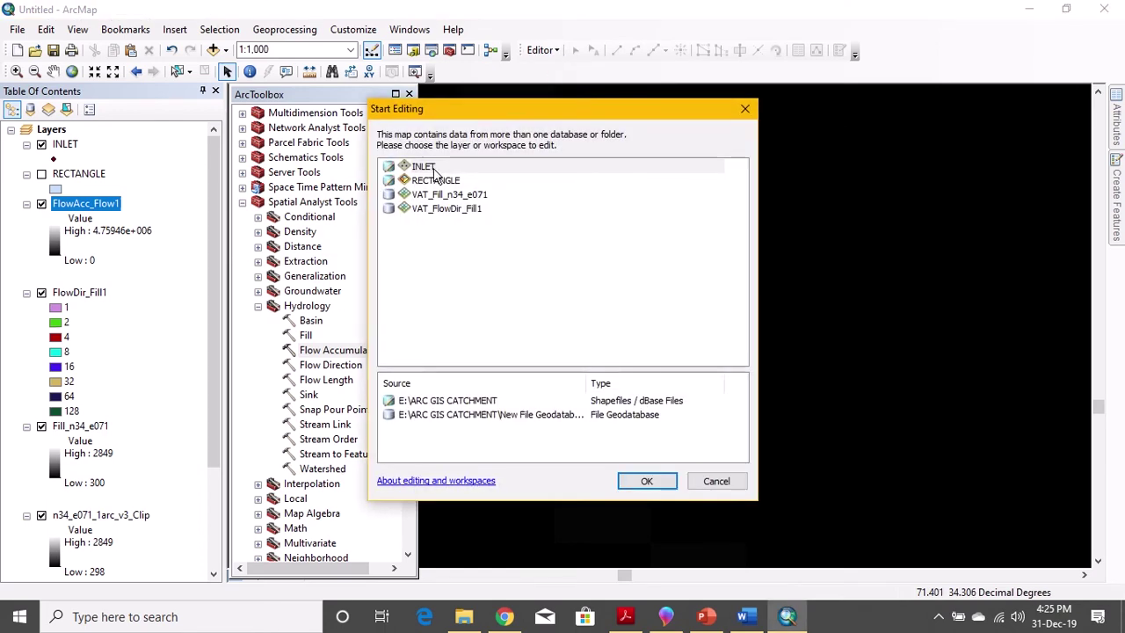
left_click(430, 167)
left_click(652, 484)
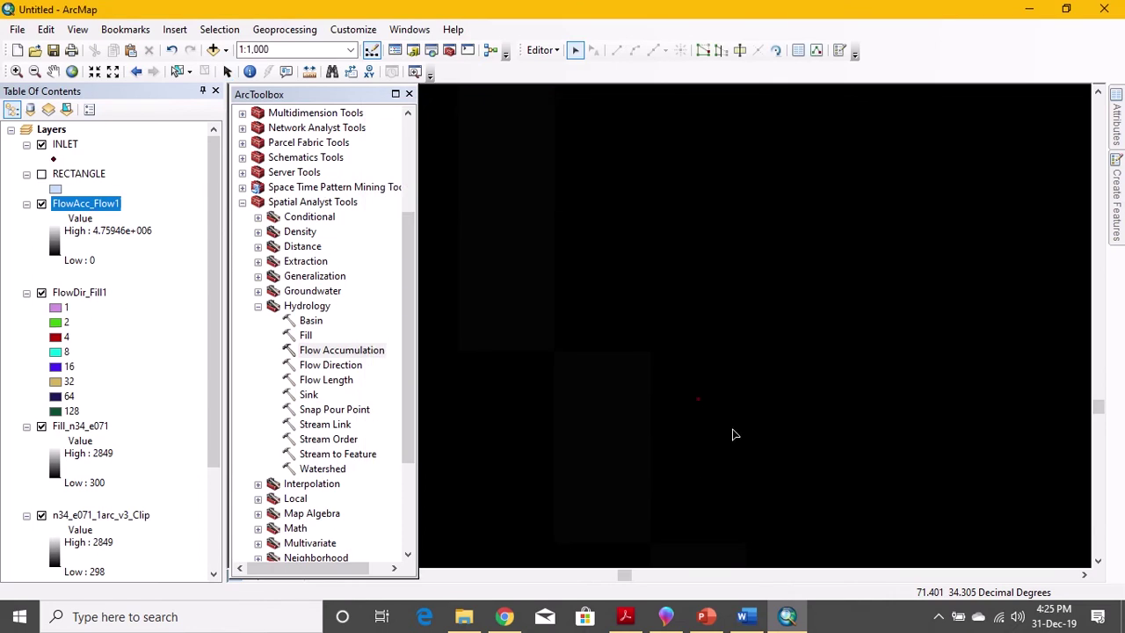
left_click(699, 402)
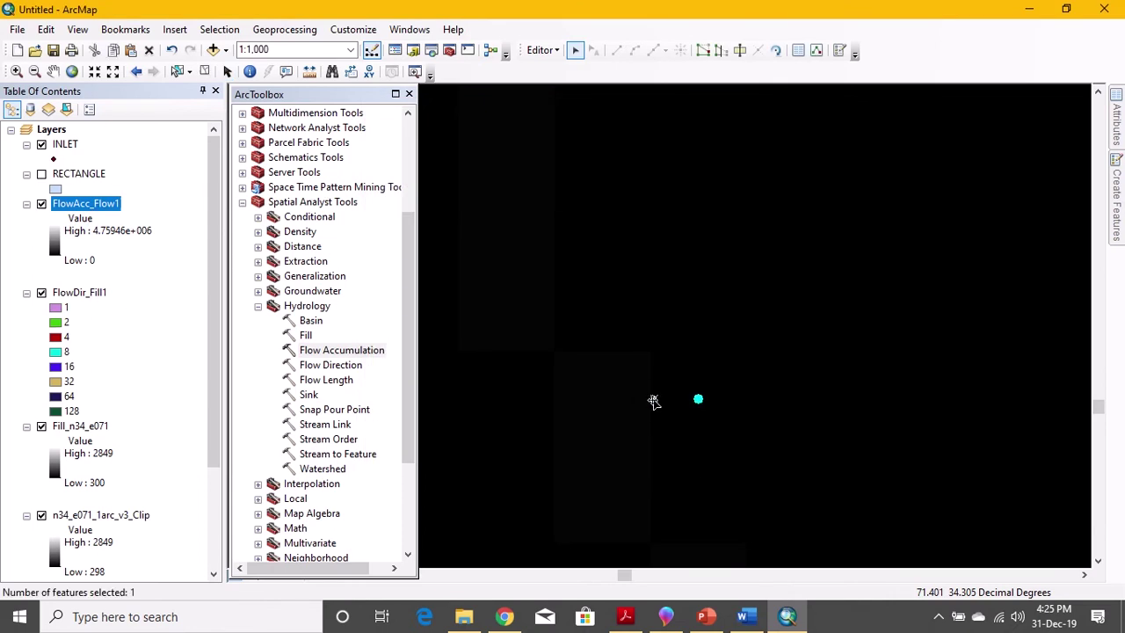
left_click_drag(639, 399, 639, 399)
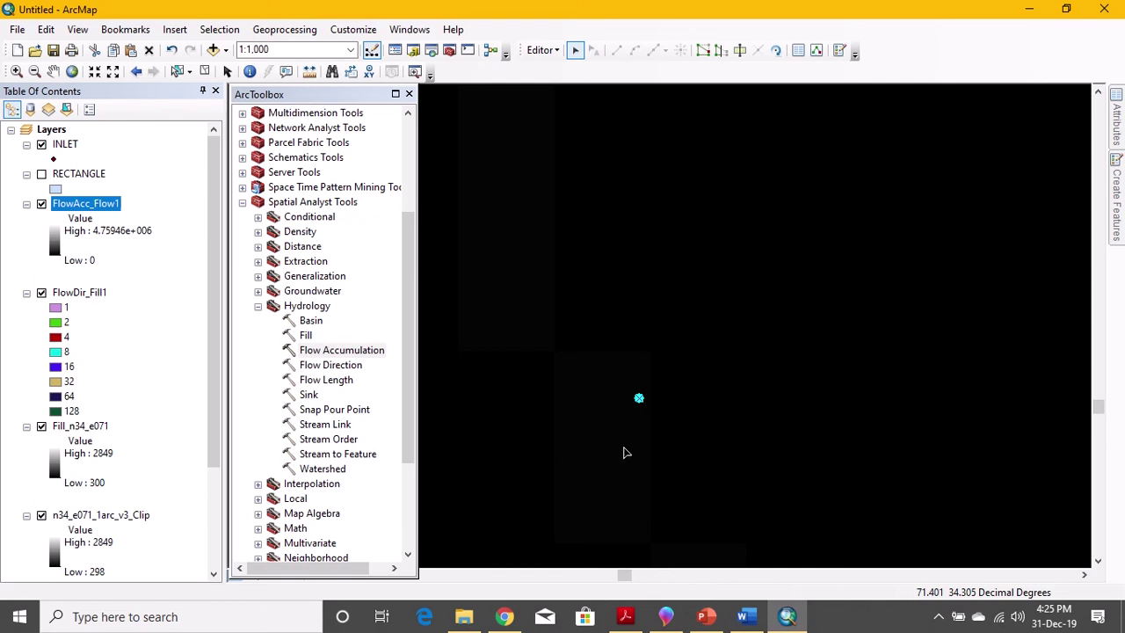
Step: Save the INLET edit and stop the editing session
left_click(540, 50)
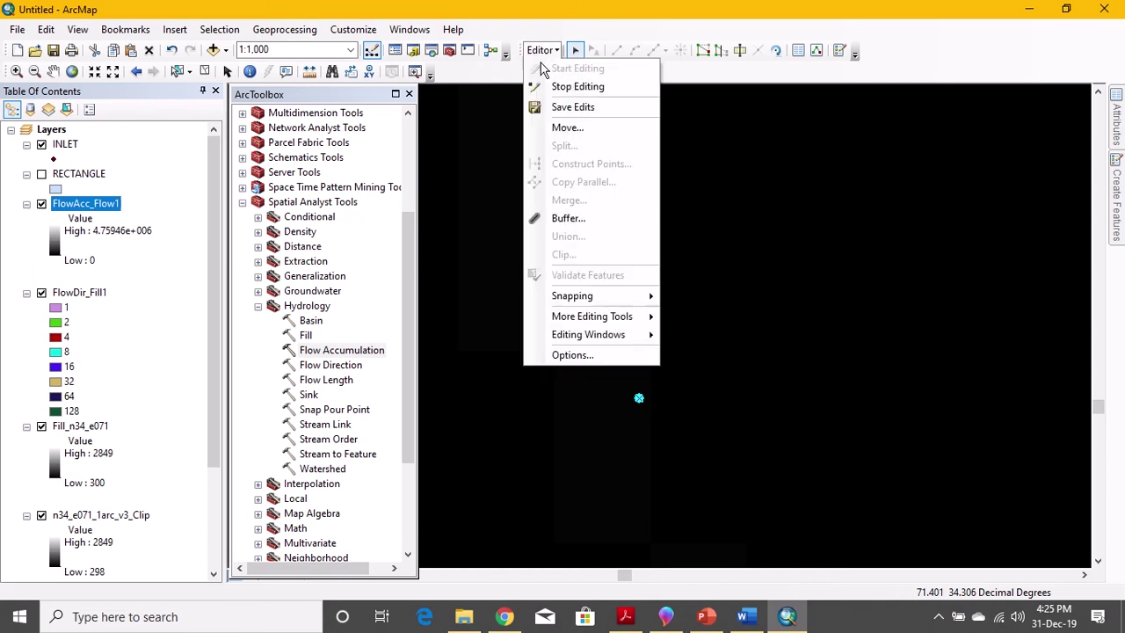
left_click(555, 104)
left_click(549, 53)
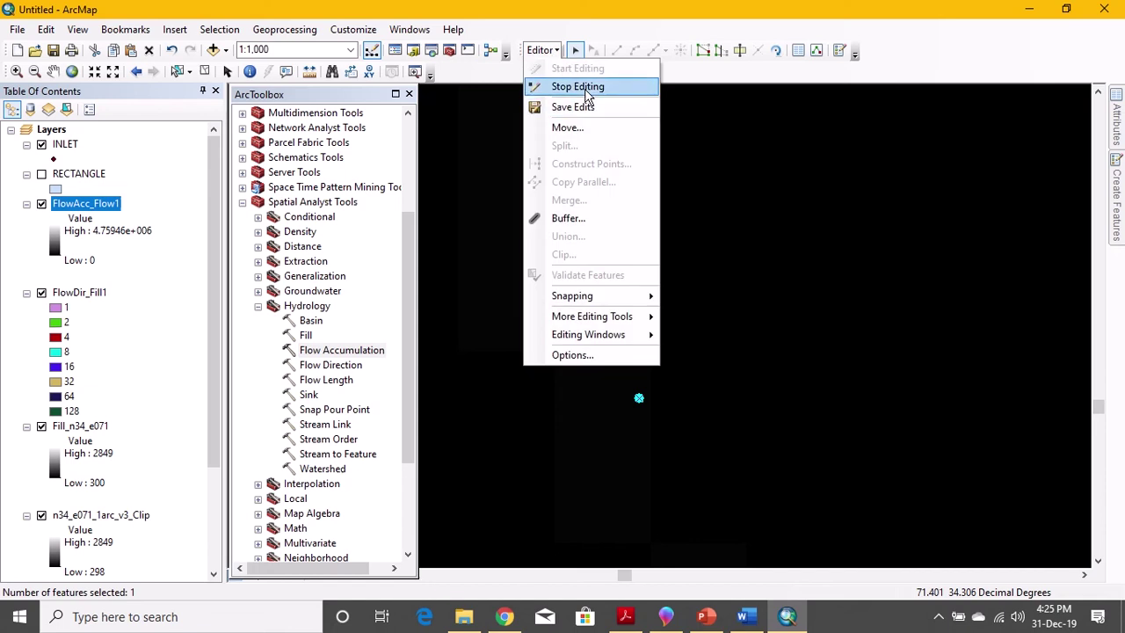
left_click(587, 86)
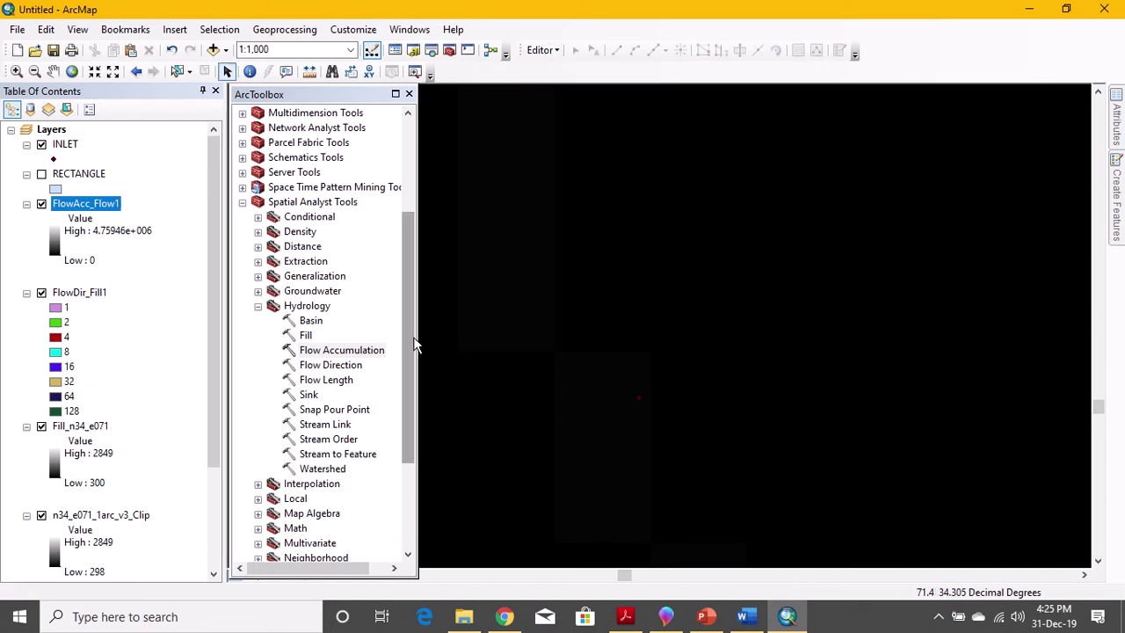
left_click_drag(414, 344, 414, 362)
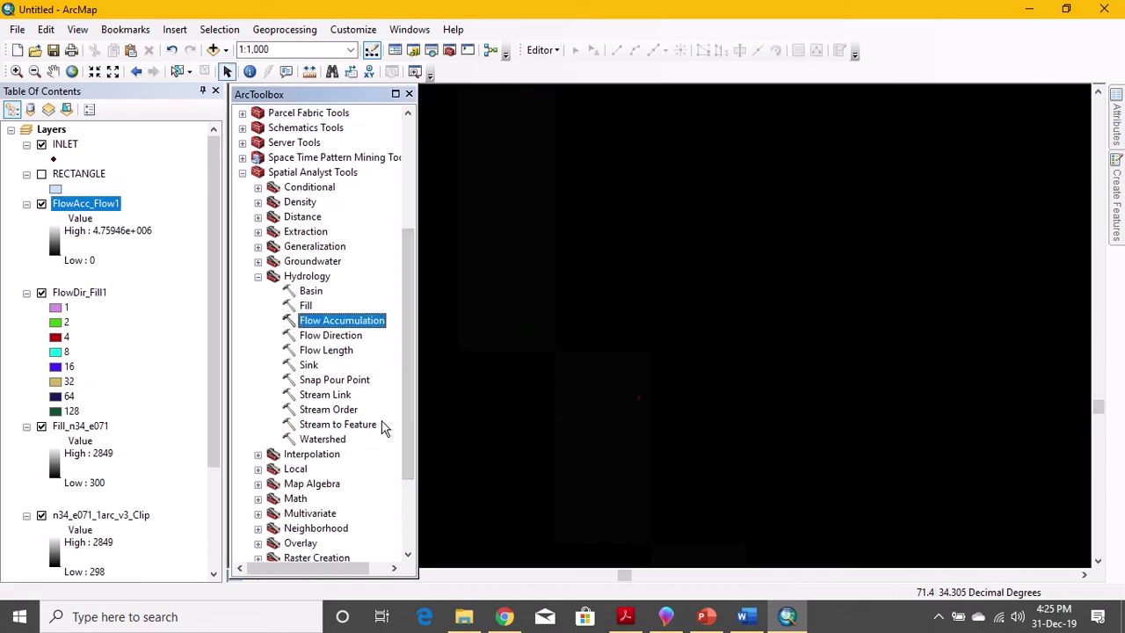
left_click(360, 382)
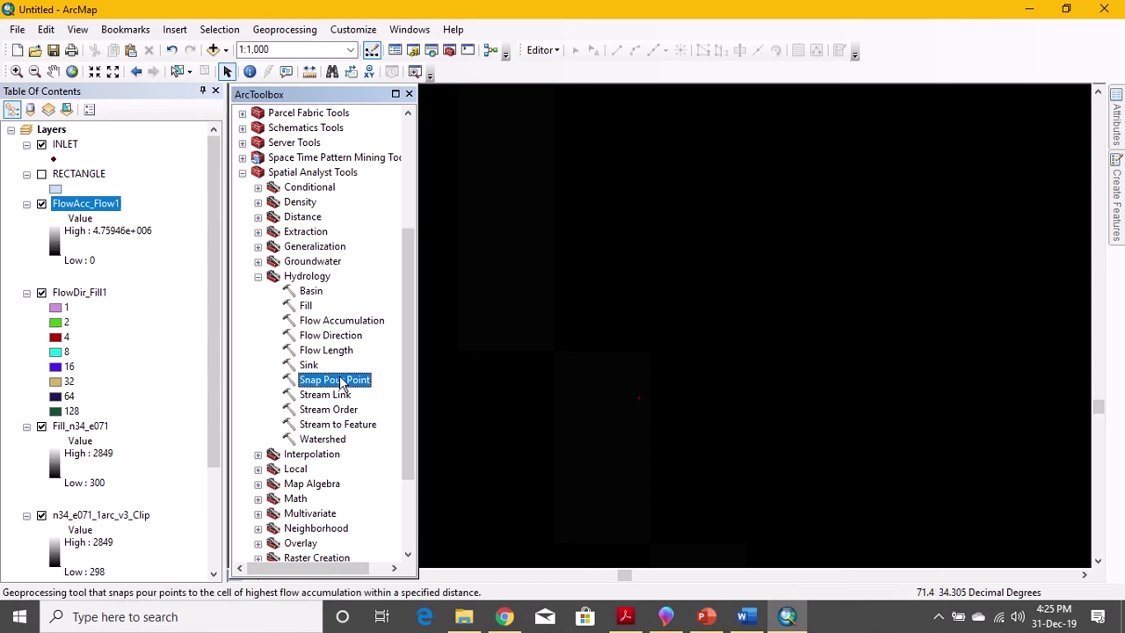
Step: Run Snap Pour Point with INLET and FlowAcc_Flow1, then check the Word steps list
double_click(341, 383)
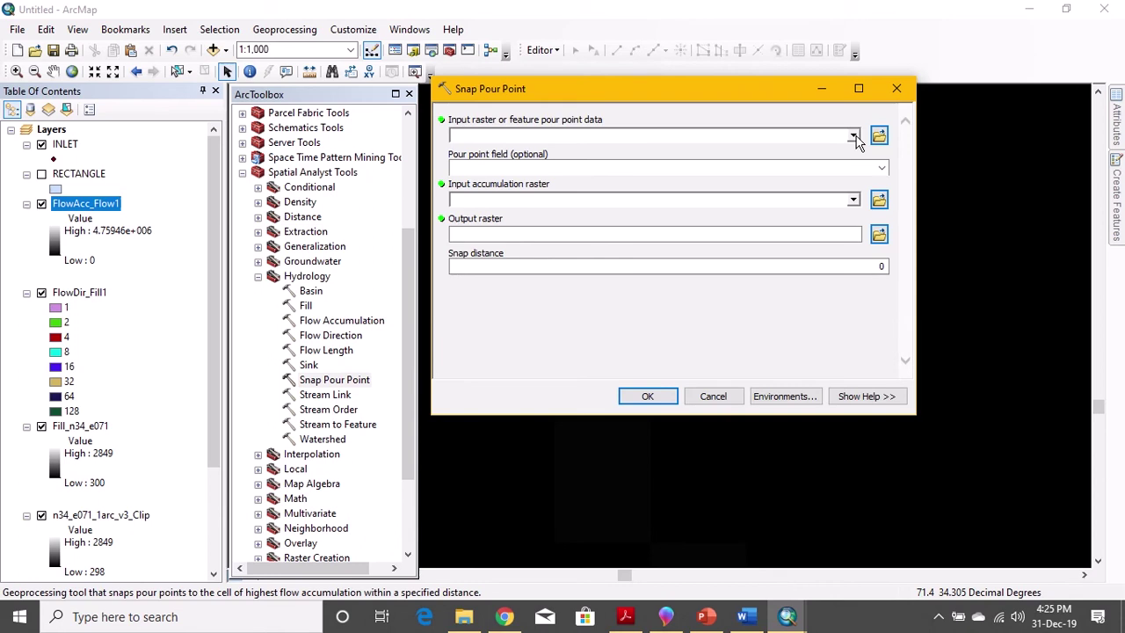
left_click(853, 135)
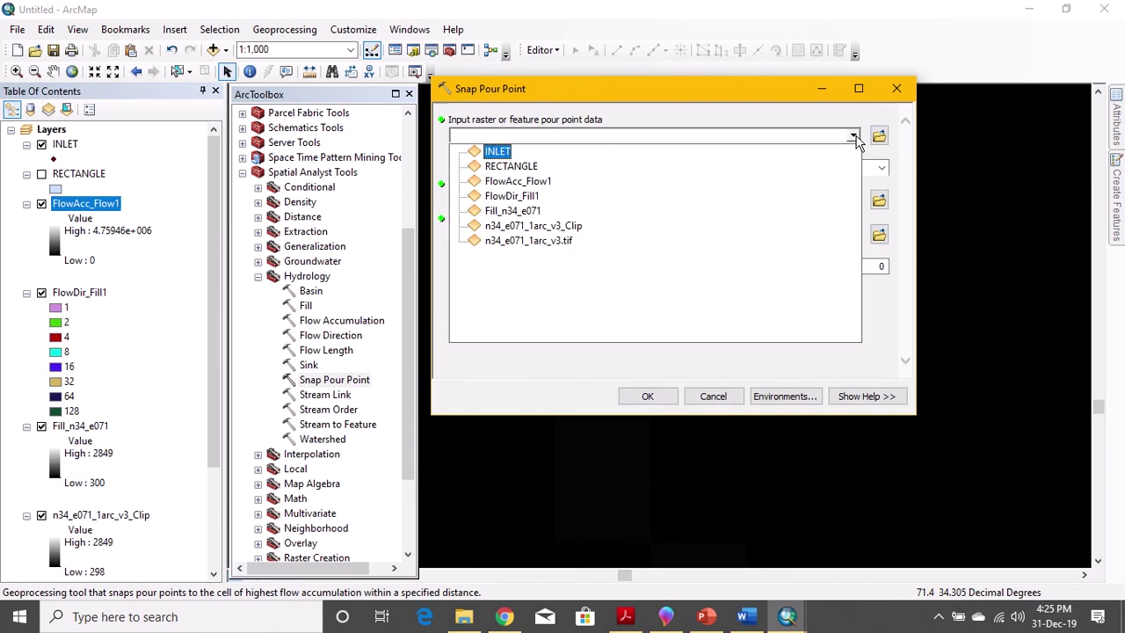
left_click(501, 154)
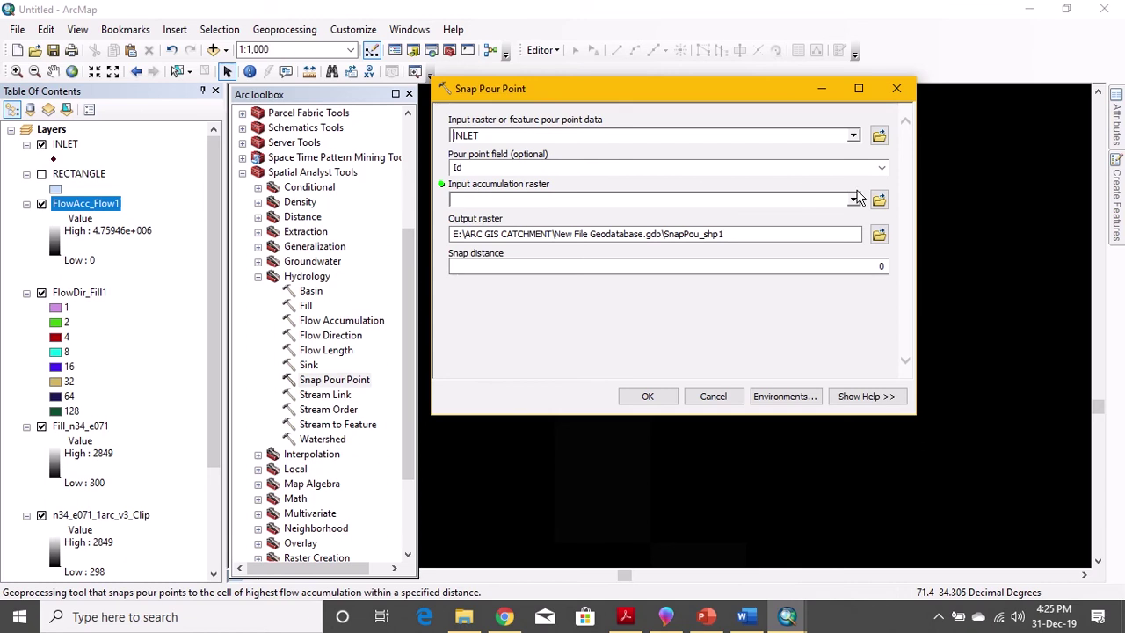
left_click(853, 199)
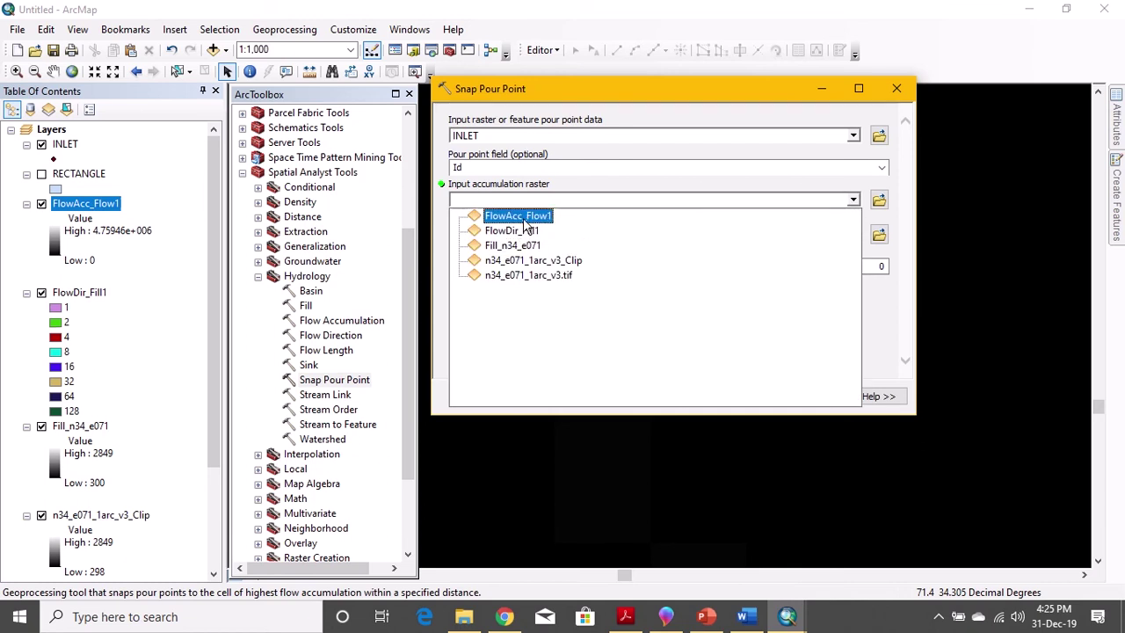
left_click(527, 216)
left_click(641, 397)
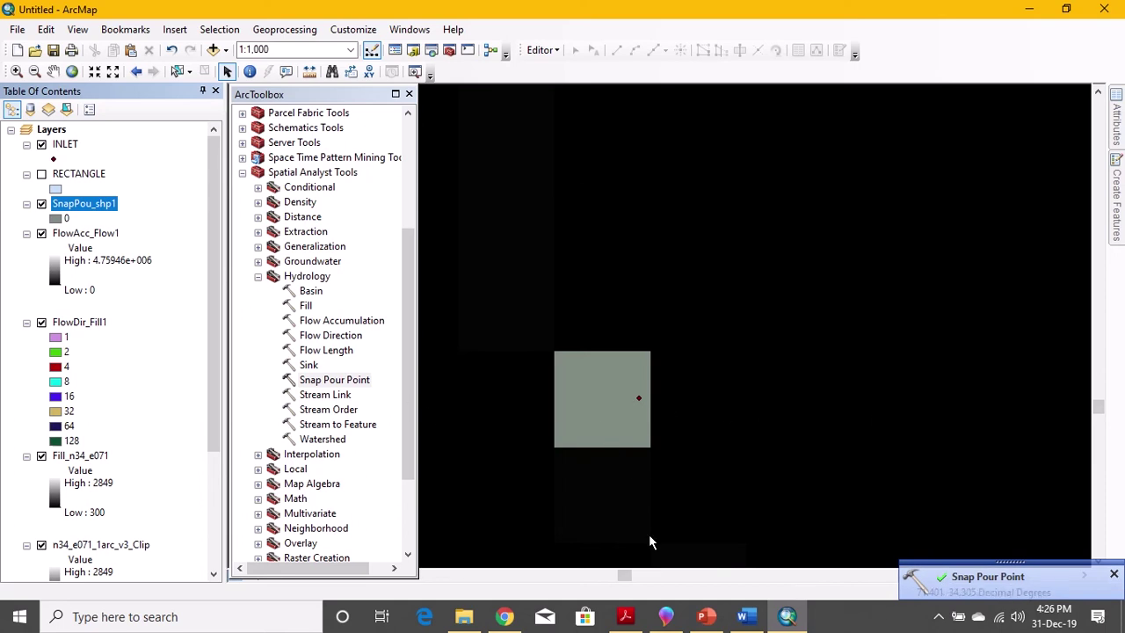
left_click(745, 617)
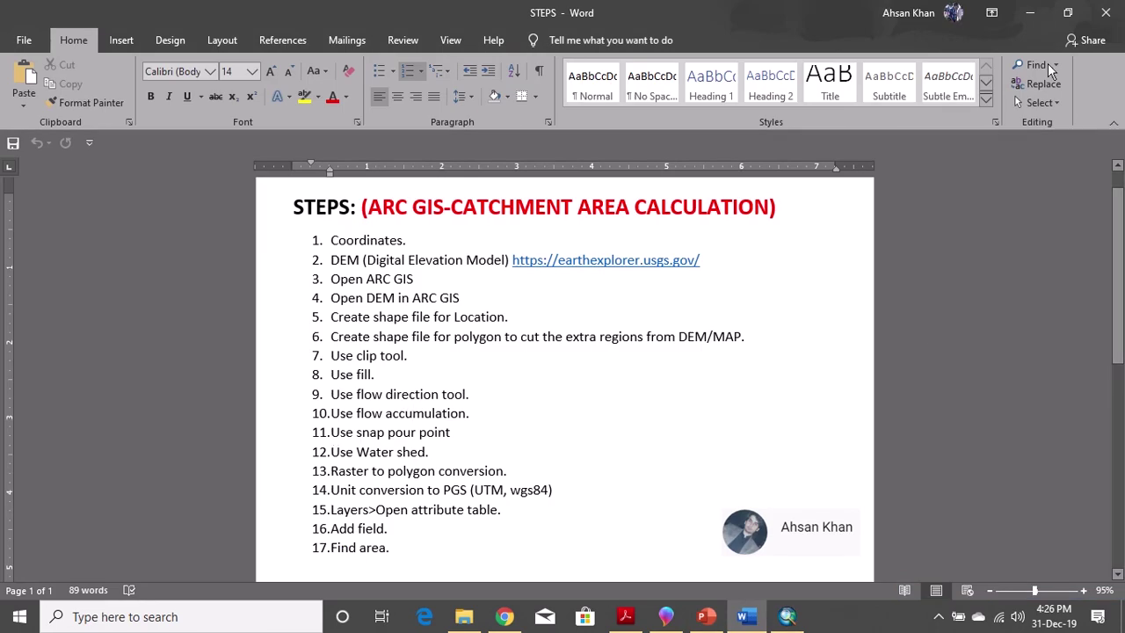
left_click(1030, 12)
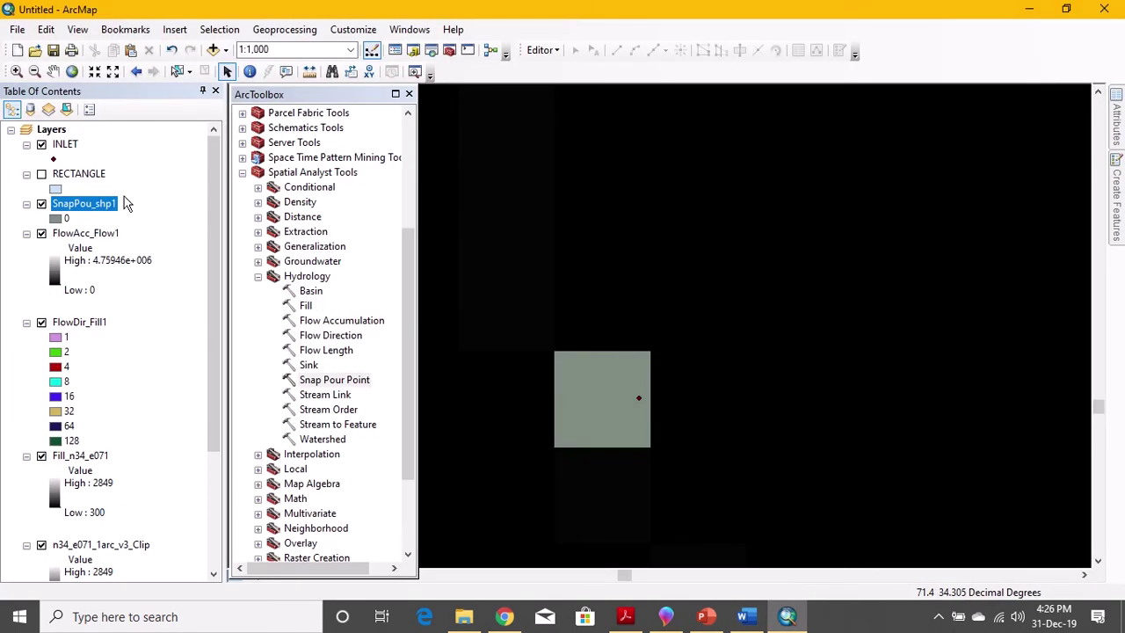
Step: Run Watershed with flow direction FlowDir_Fill1 and pour point SnapPou_shp1 to create Watersh_Flow1
double_click(321, 439)
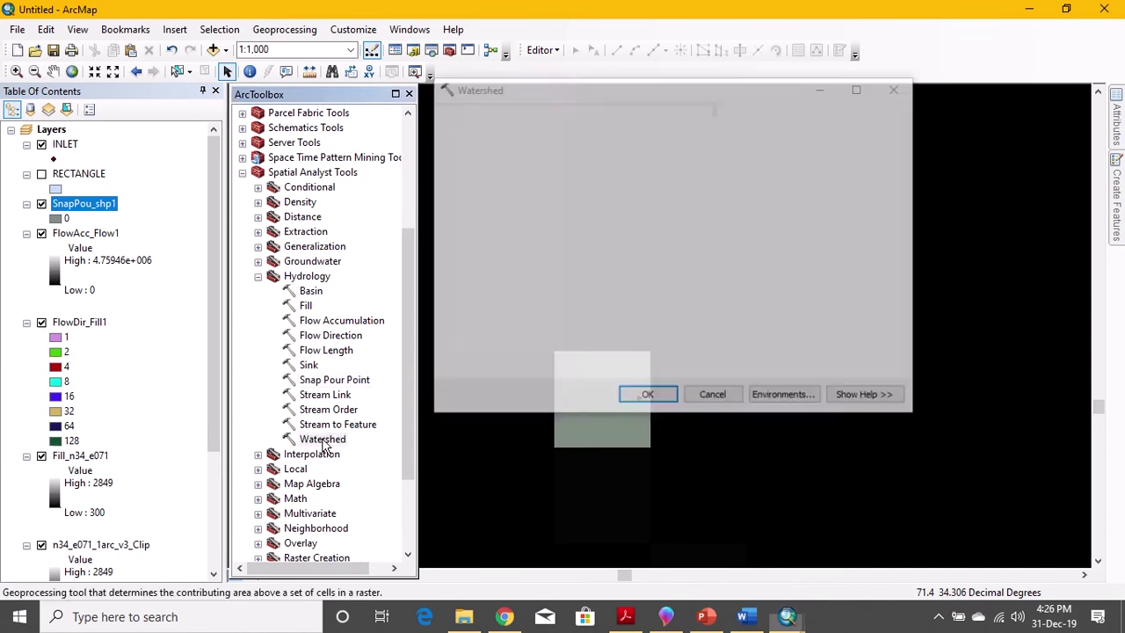
left_click(853, 137)
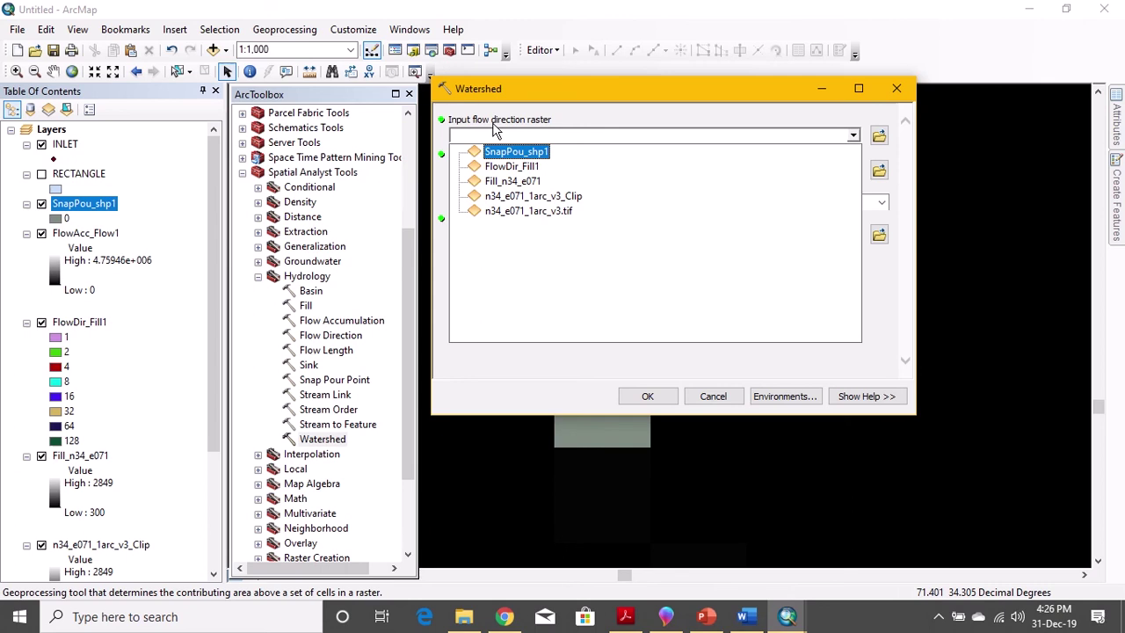
left_click(517, 167)
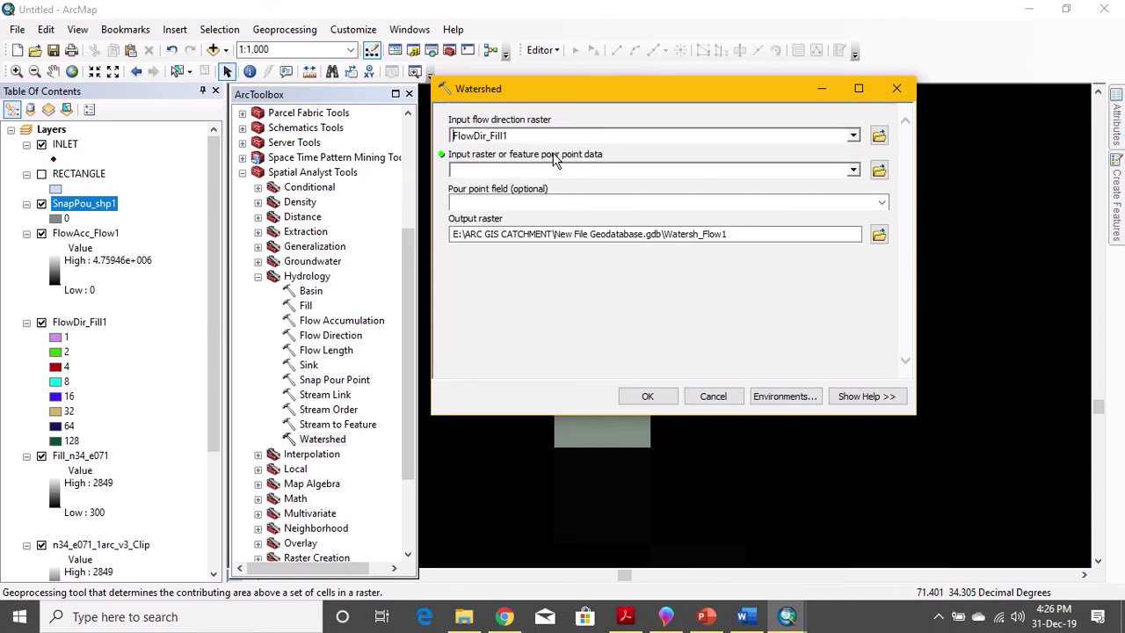
left_click(851, 169)
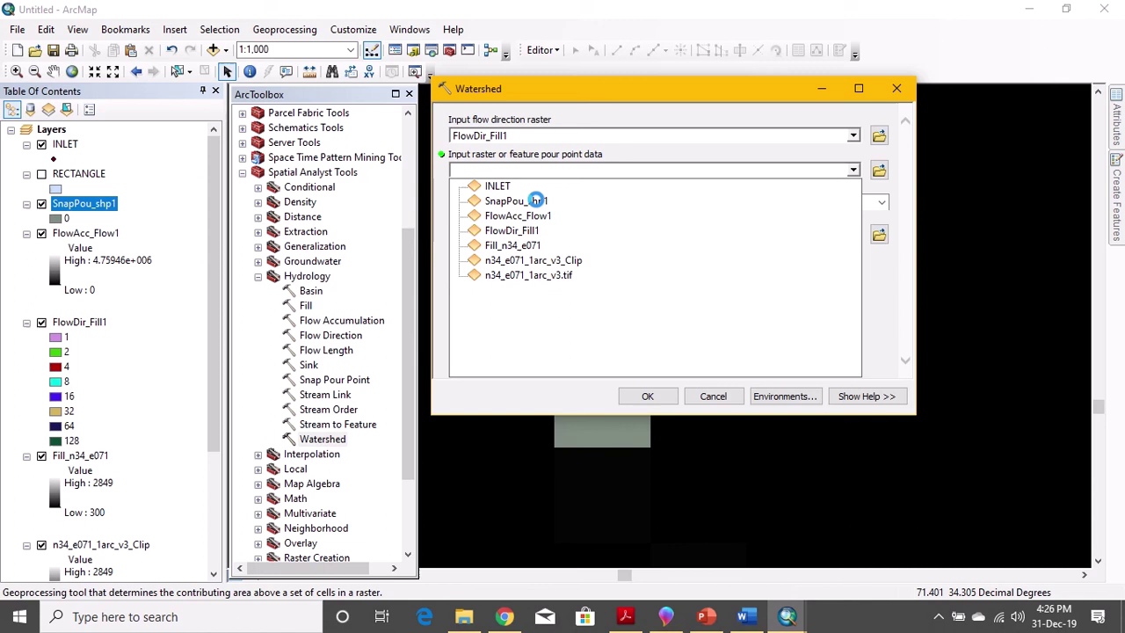
left_click(541, 200)
left_click(650, 396)
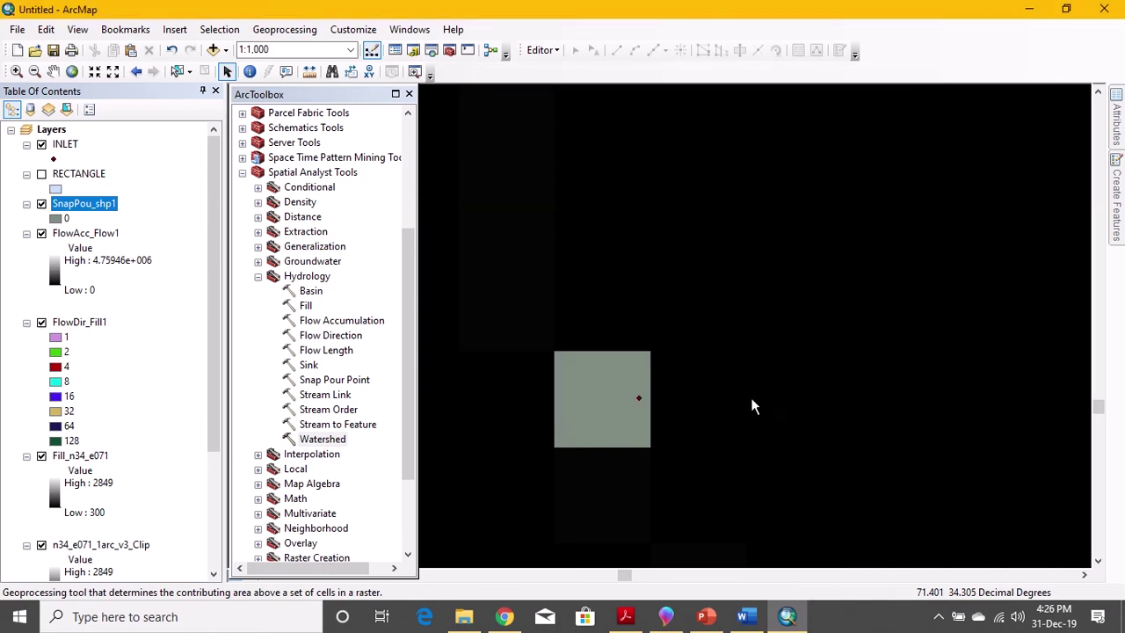
Step: Zoom out on the map while the Watersh_Flow1 watershed layer is added
scroll(922, 468, "up", 1)
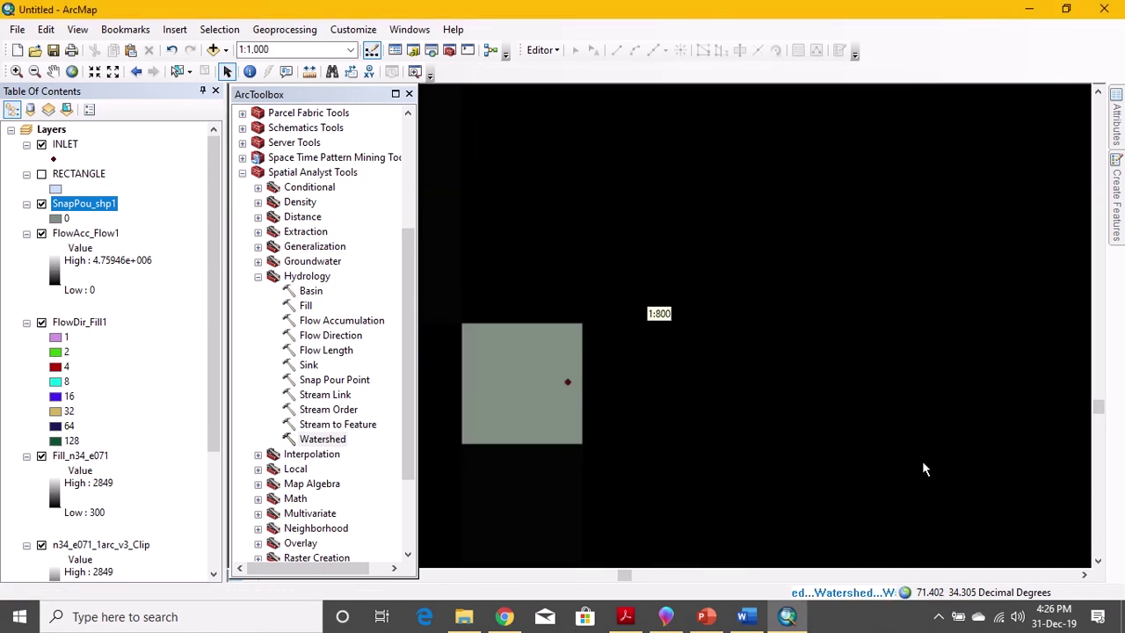
scroll(936, 452, "up", 1)
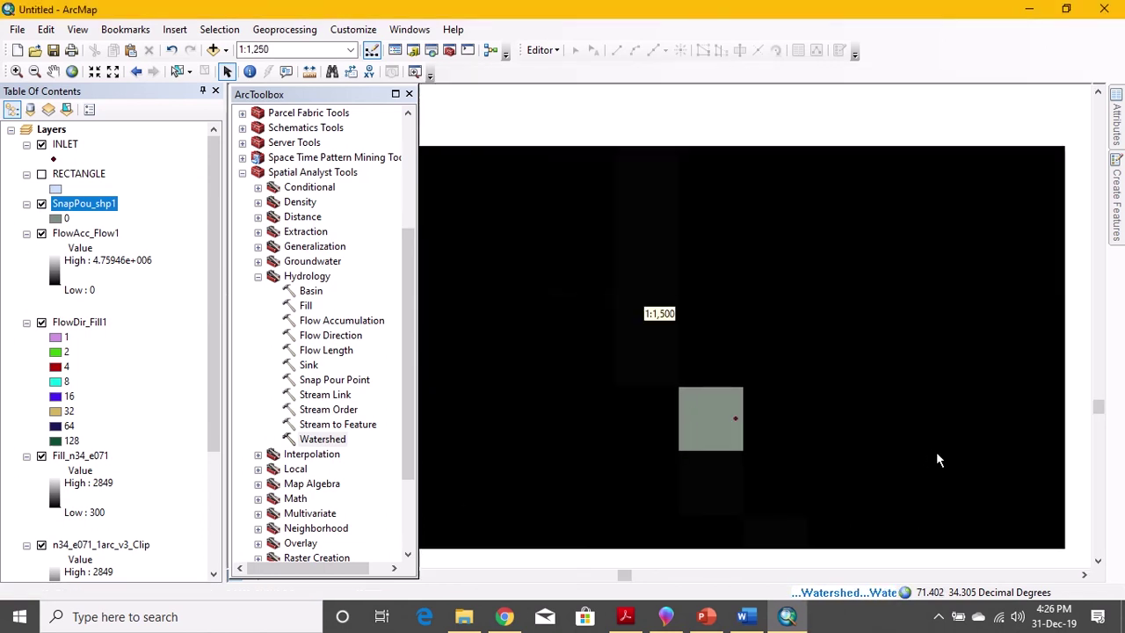
scroll(940, 431, "up", 1)
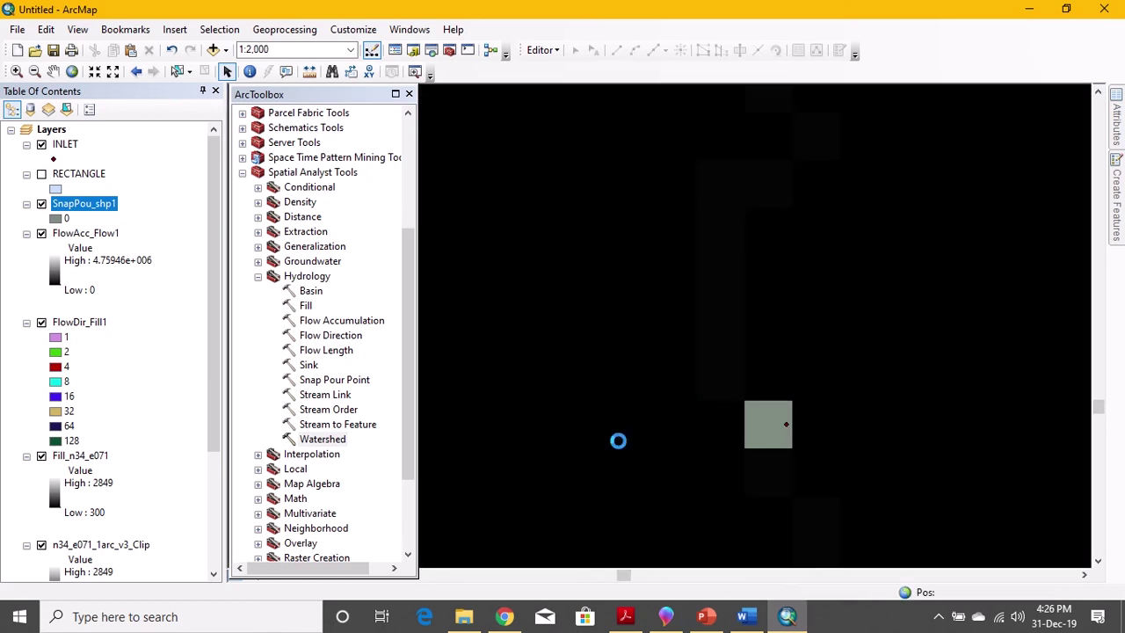
scroll(620, 448, "up", 1)
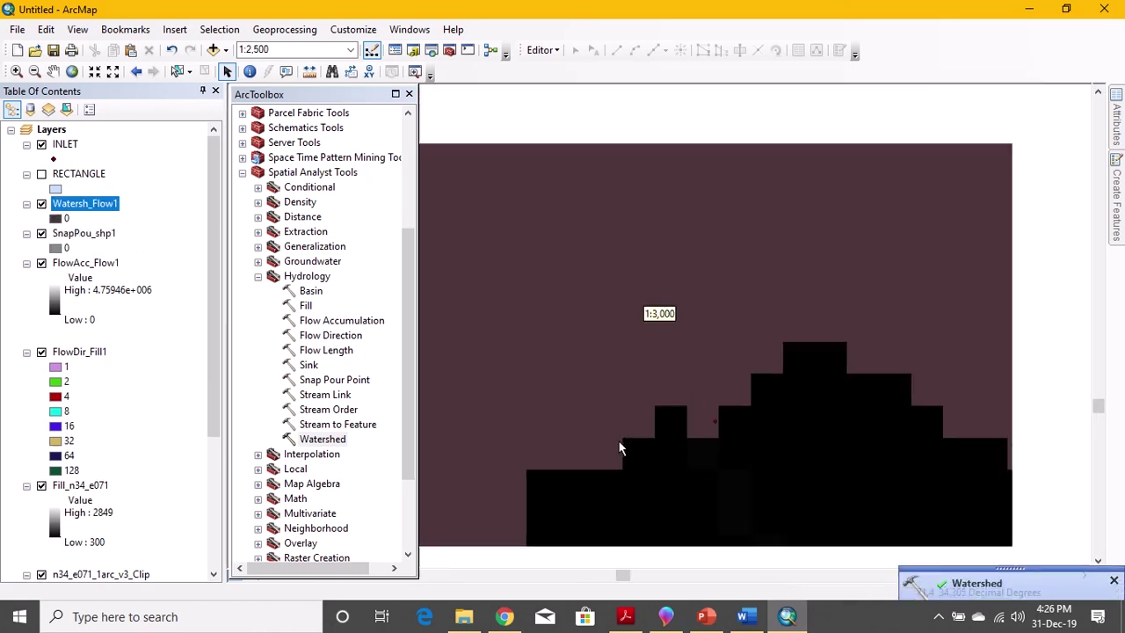
scroll(619, 448, "up", 2)
scroll(879, 465, "up", 1)
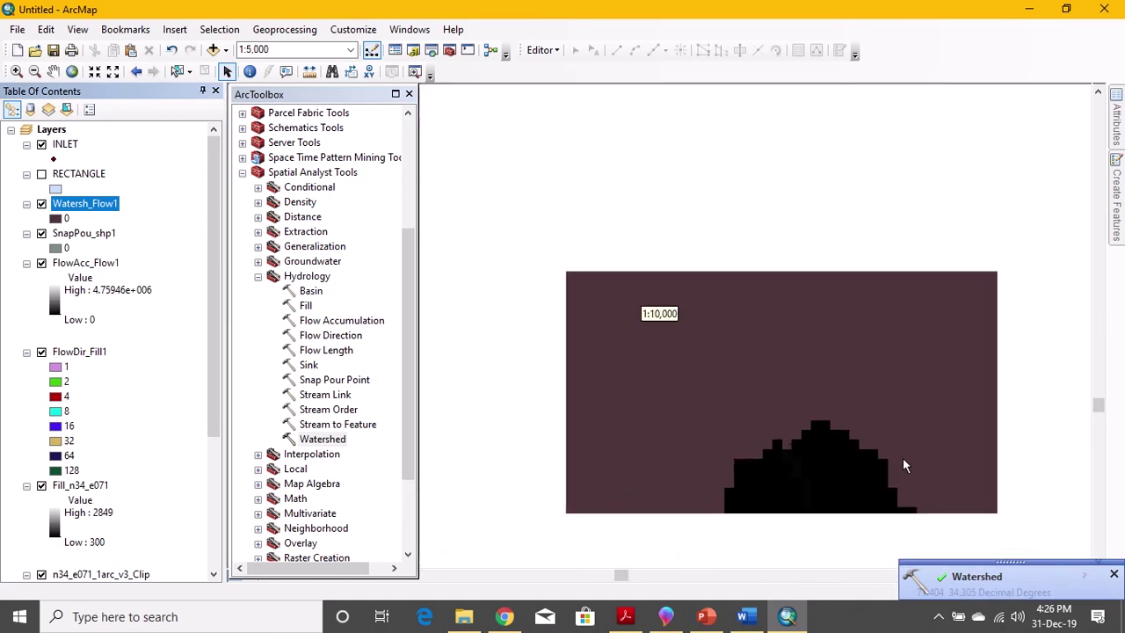
scroll(841, 466, "up", 2)
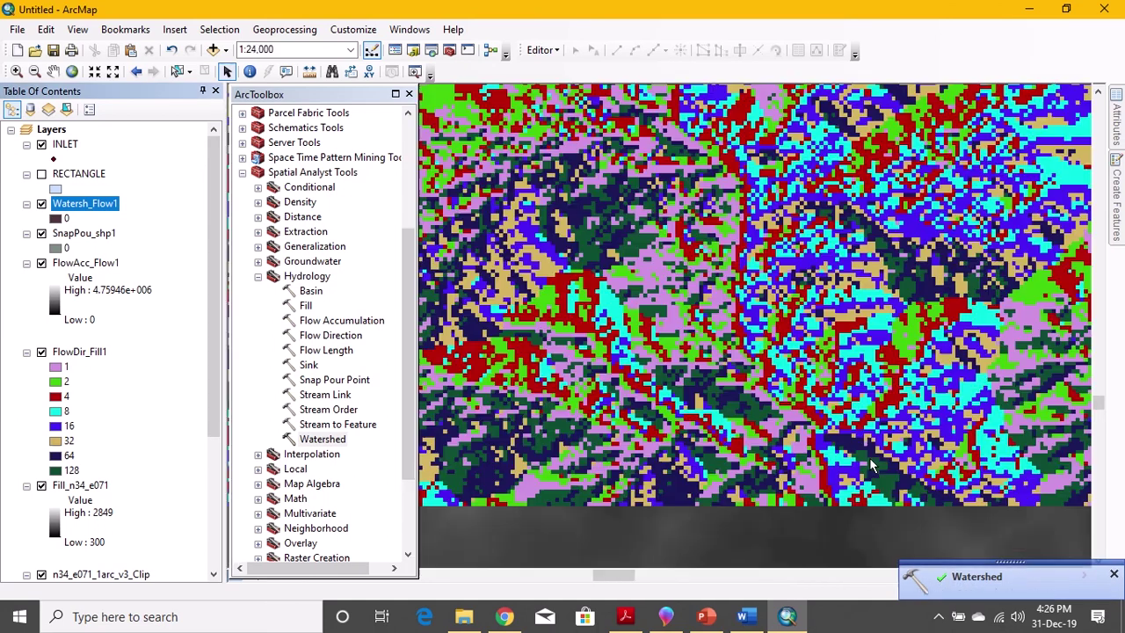
scroll(869, 466, "up", 1)
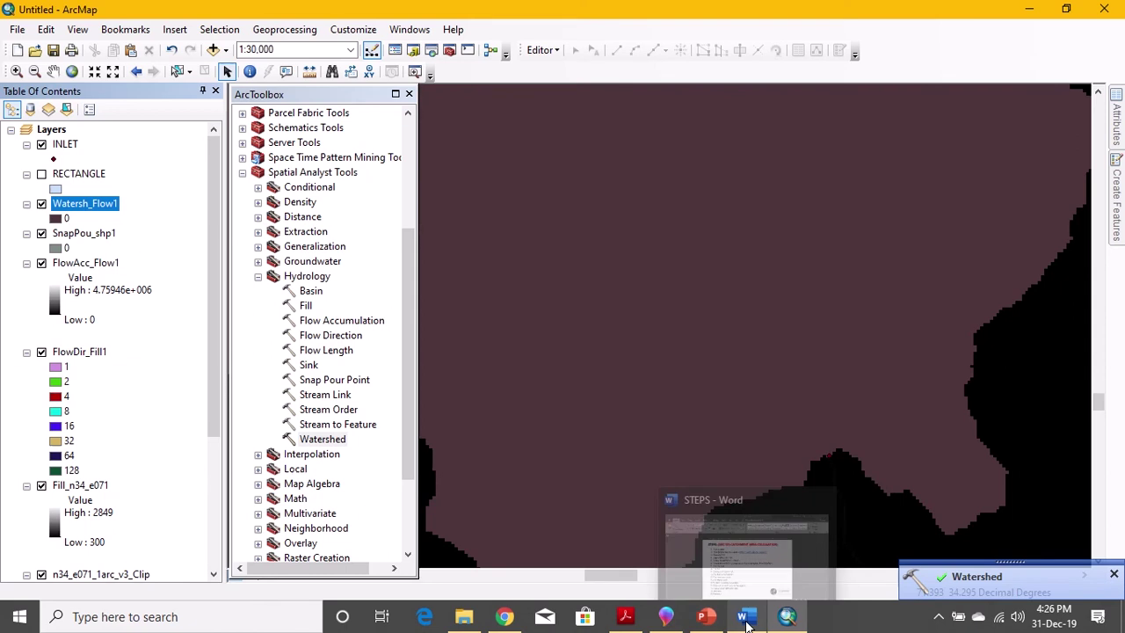
Step: In Paint 3D, draw cream check marks inside the upper and lower red outlines
left_click(661, 619)
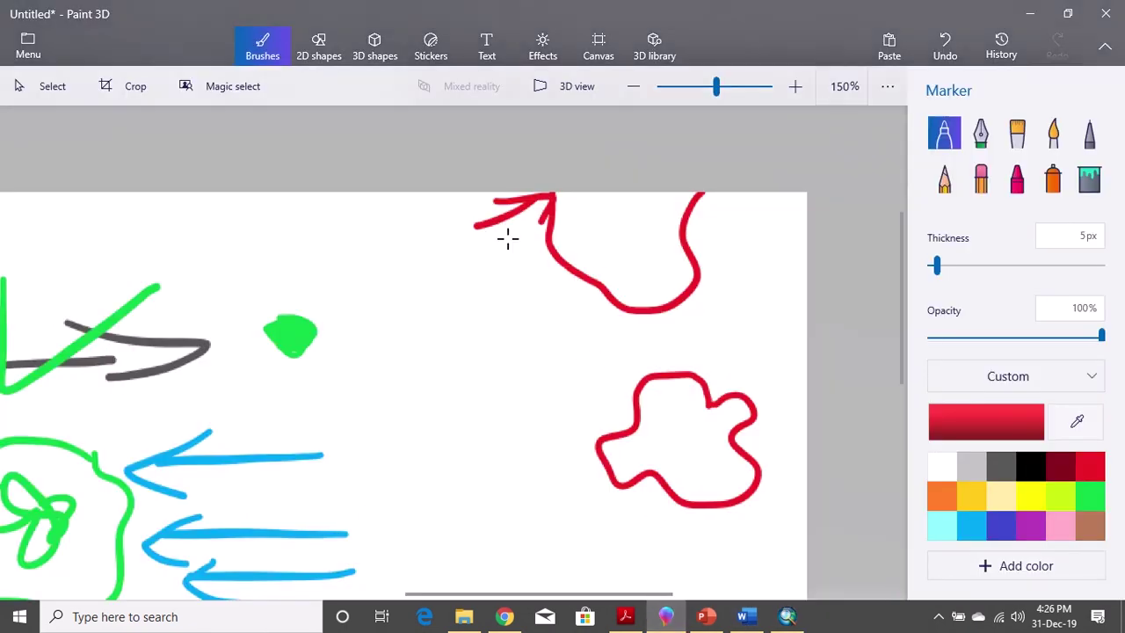
left_click(1007, 498)
left_click_drag(604, 251, 655, 233)
left_click_drag(673, 454, 735, 428)
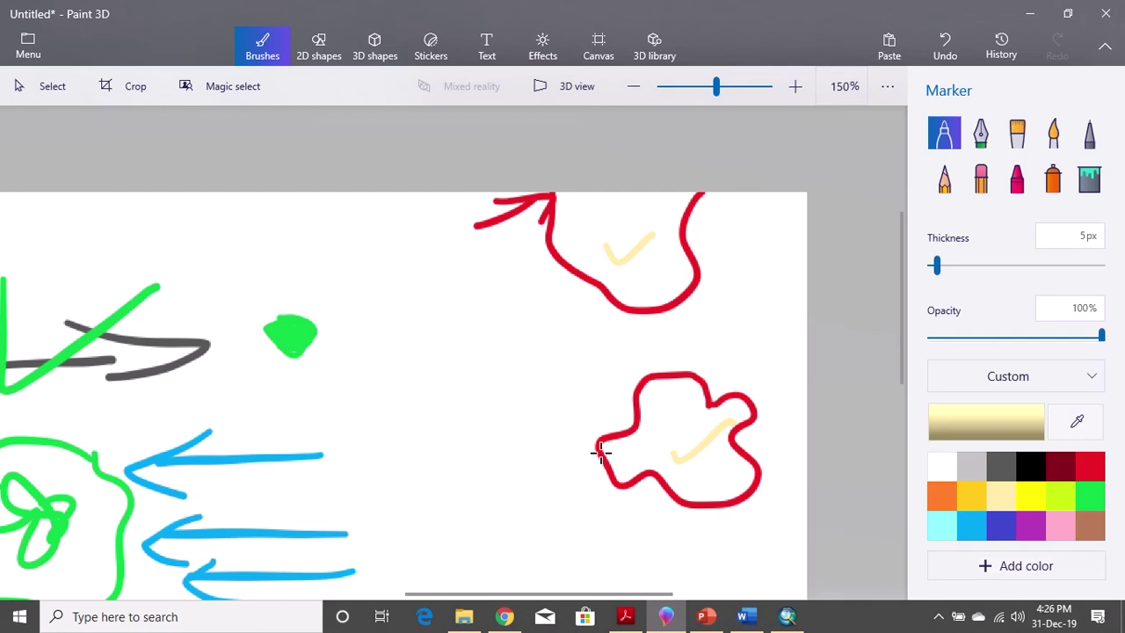
Step: Ring the lower outline in green and add a green arrow pointing at the upper one
left_click(1089, 497)
left_click_drag(783, 369, 708, 530)
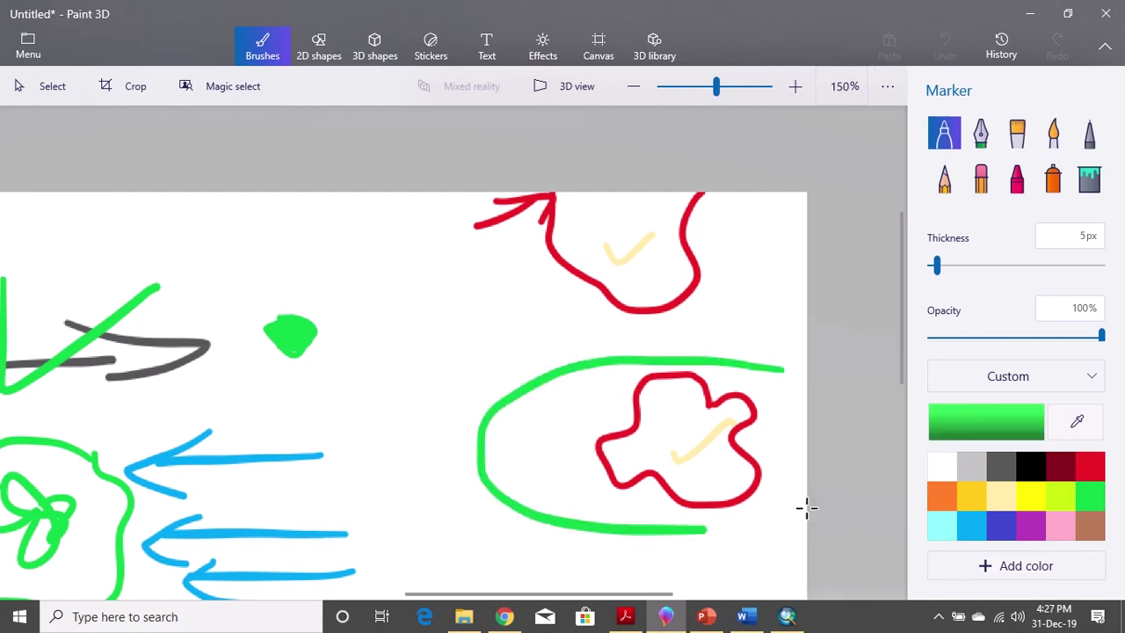
mouse_move(807, 507)
left_mouse_down()
mouse_move(849, 418)
mouse_move(730, 356)
left_mouse_up()
left_click_drag(590, 233, 487, 290)
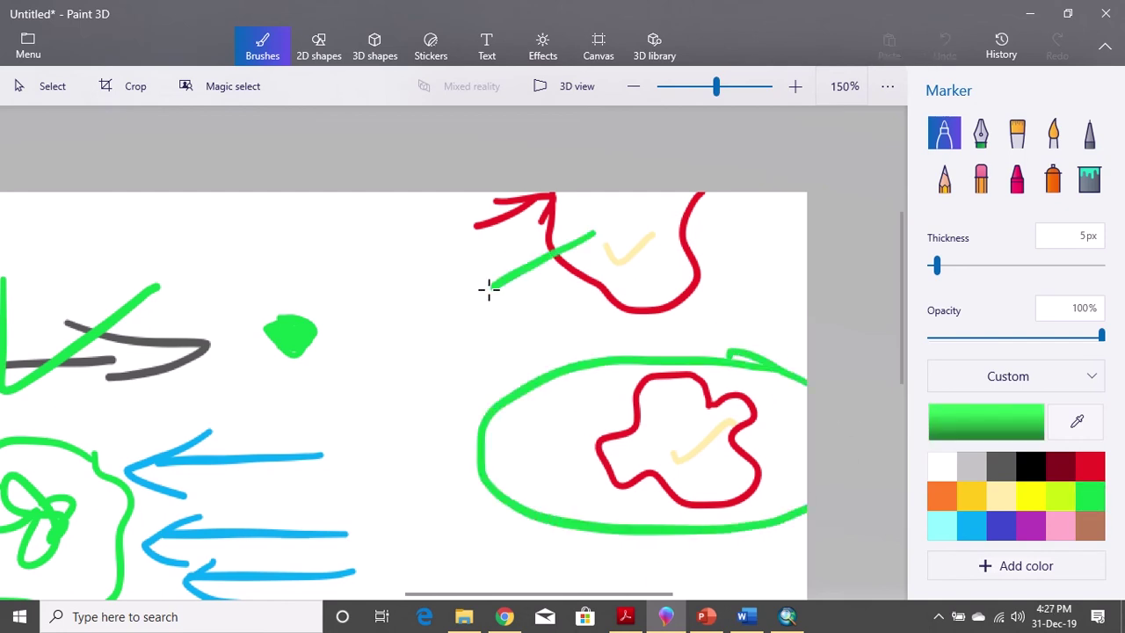
left_click_drag(497, 248, 547, 276)
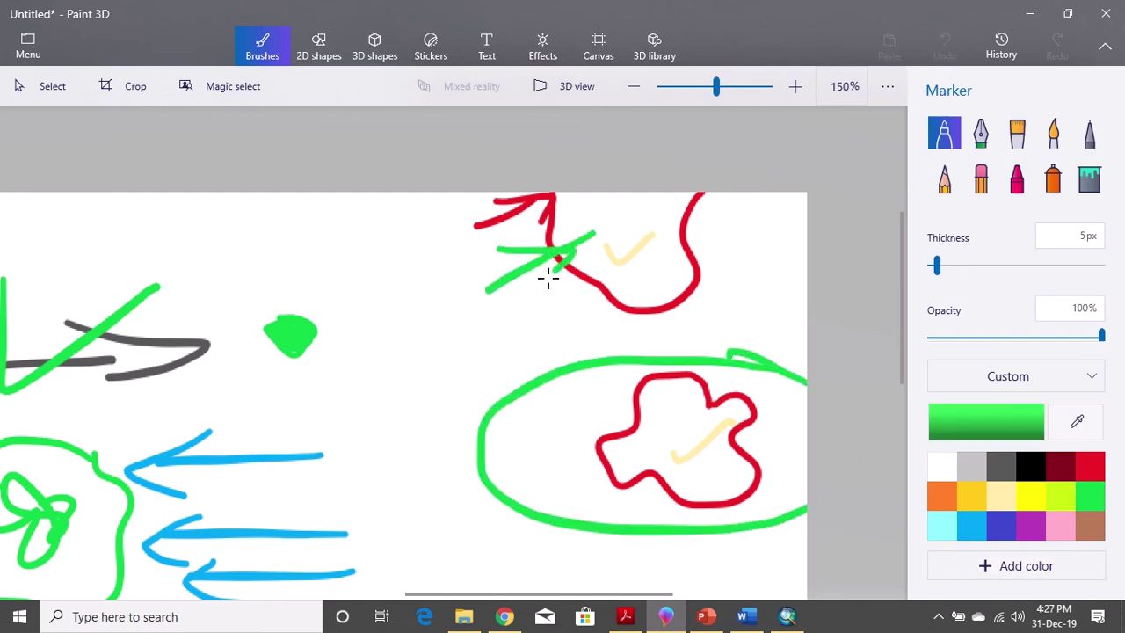
left_click(787, 617)
Step: Zoom out to the full DEM, then back in on the Watersh_Flow1 catchment
scroll(602, 396, "up", 2)
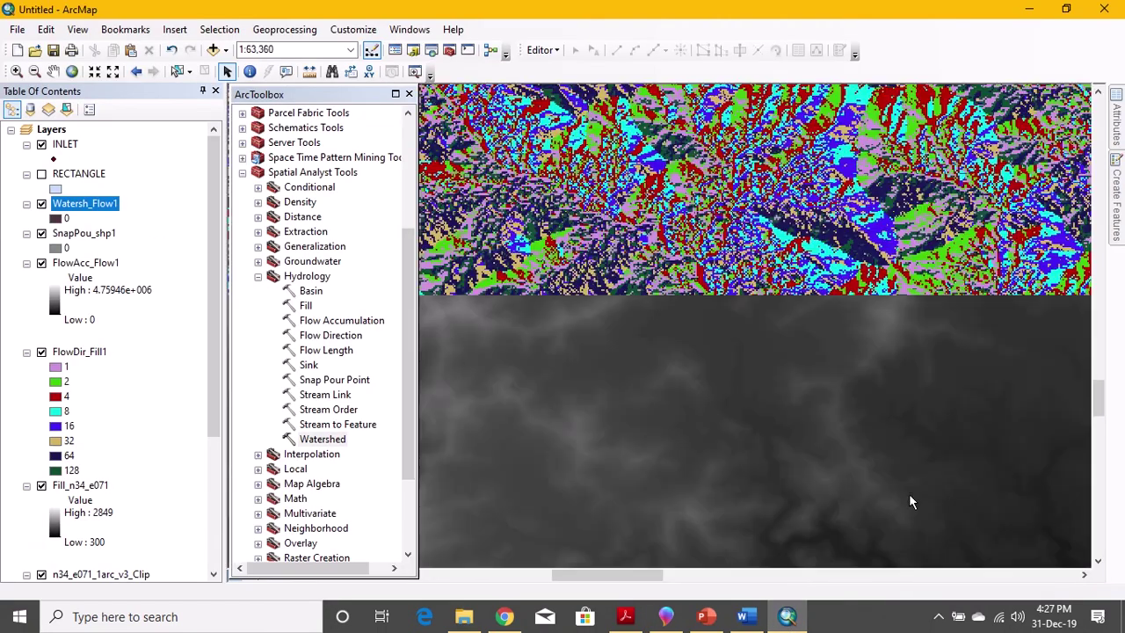
scroll(911, 502, "up", 4)
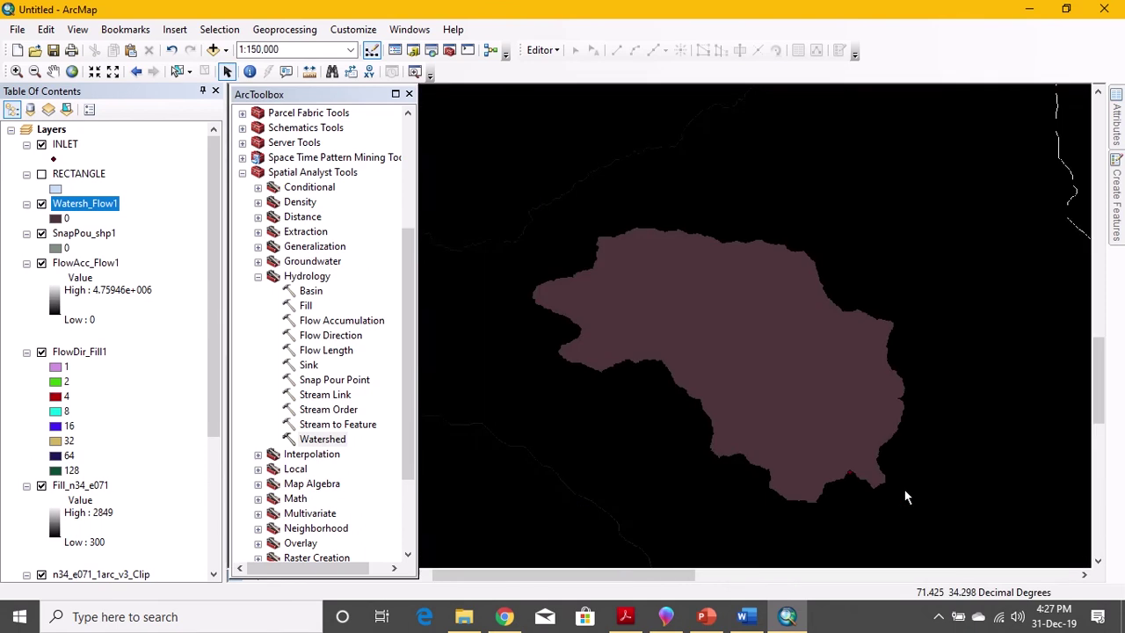
scroll(909, 500, "up", 2)
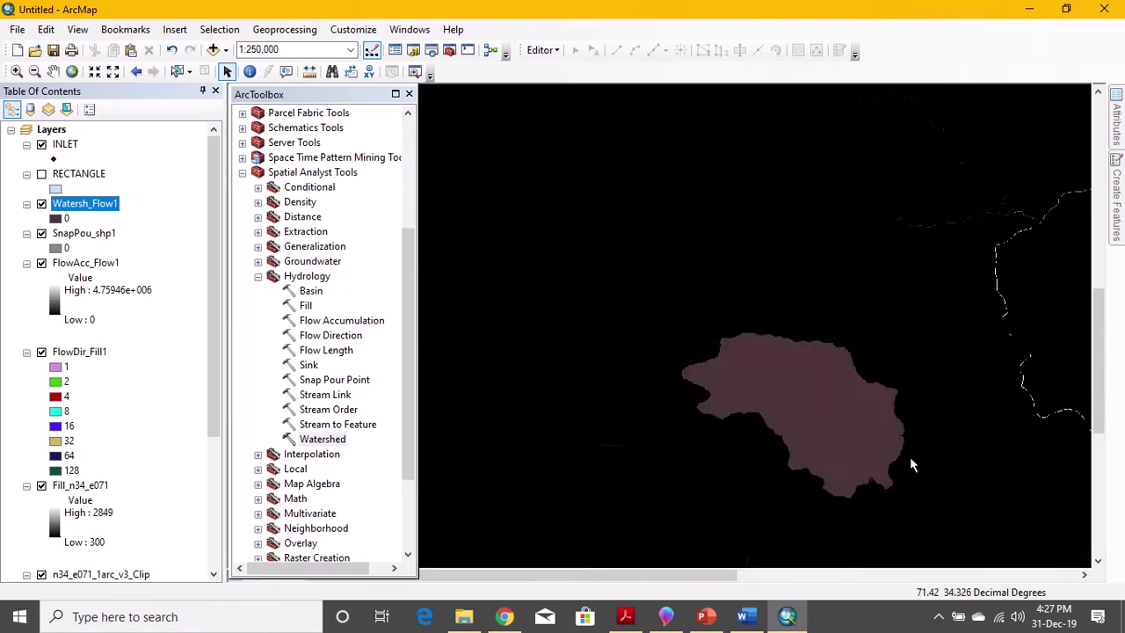
scroll(931, 533, "up", 1)
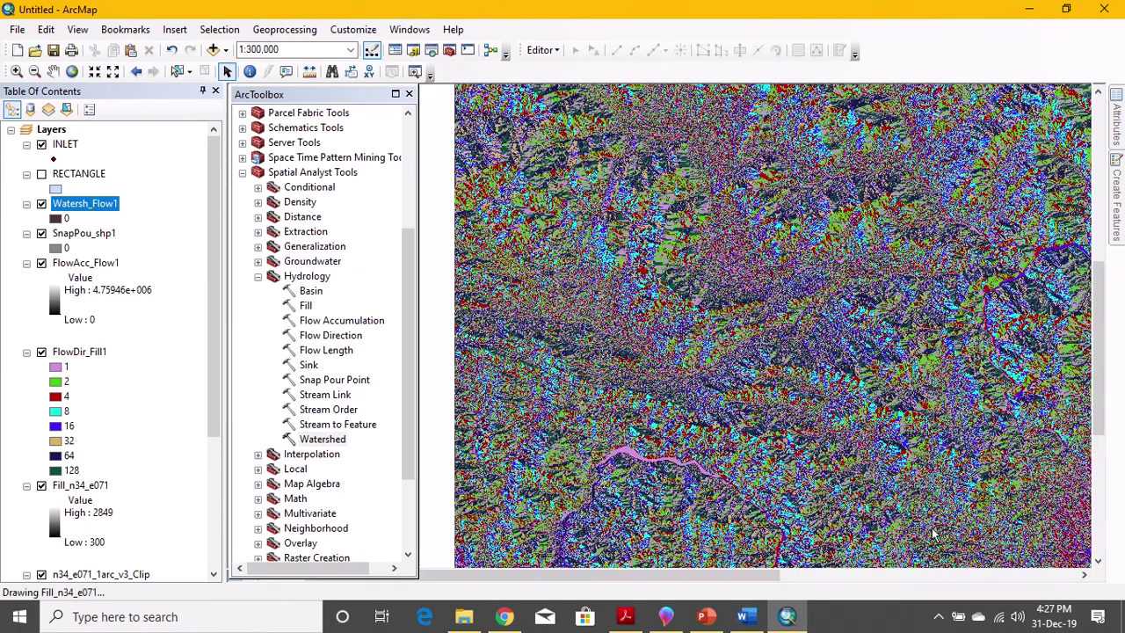
scroll(886, 430, "up", 2)
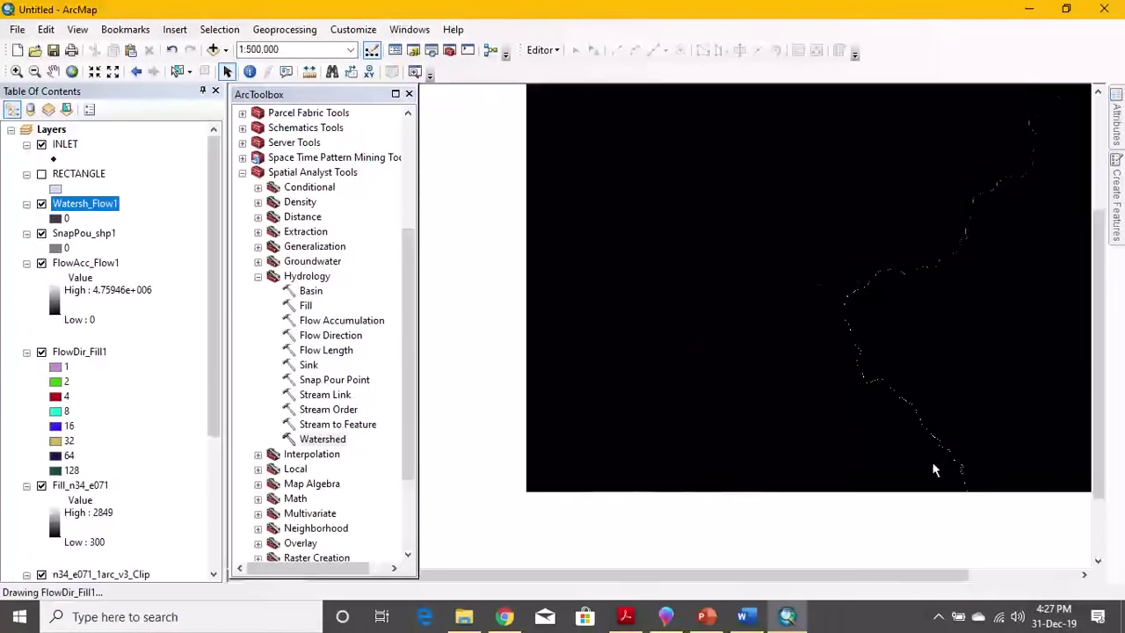
scroll(859, 470, "up", 2)
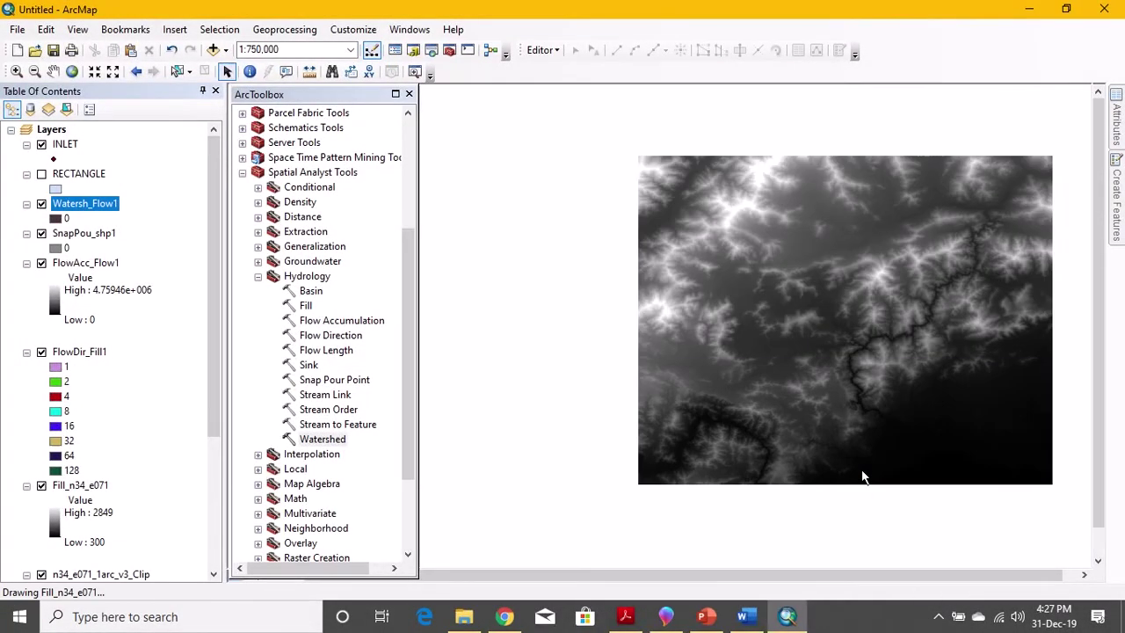
left_click_drag(826, 576, 842, 576)
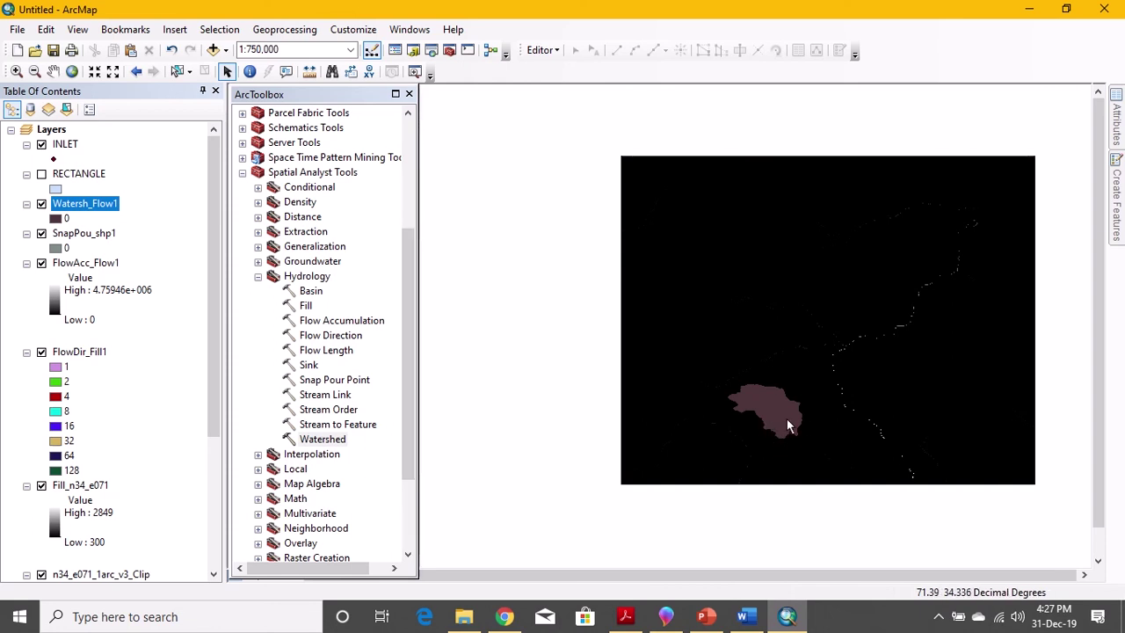
scroll(766, 431, "up", 1)
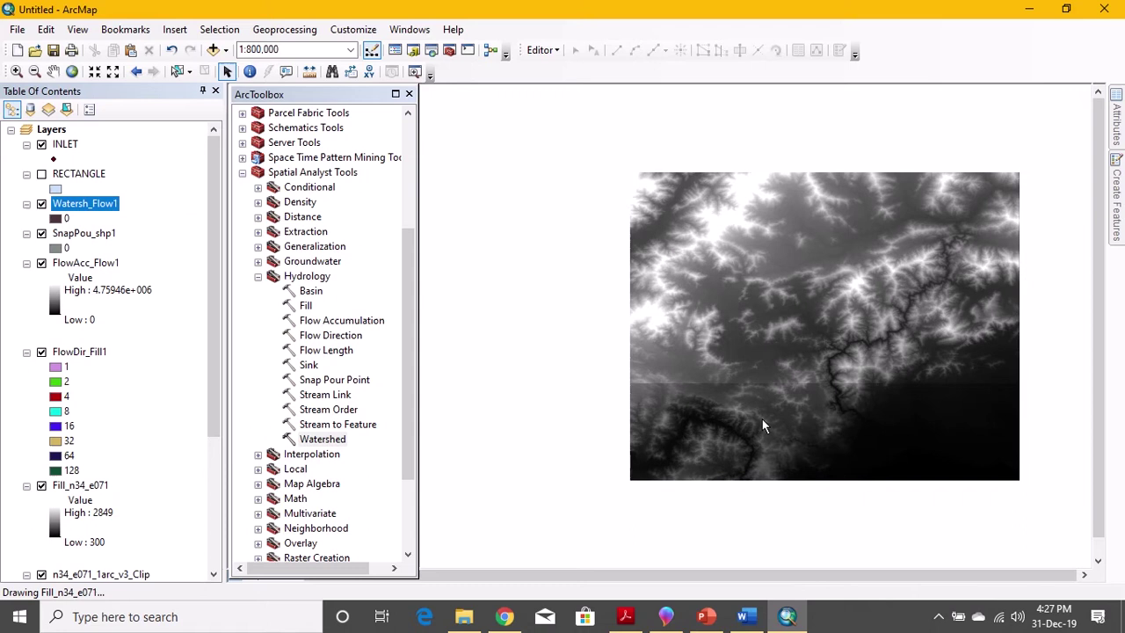
scroll(765, 420, "down", 3)
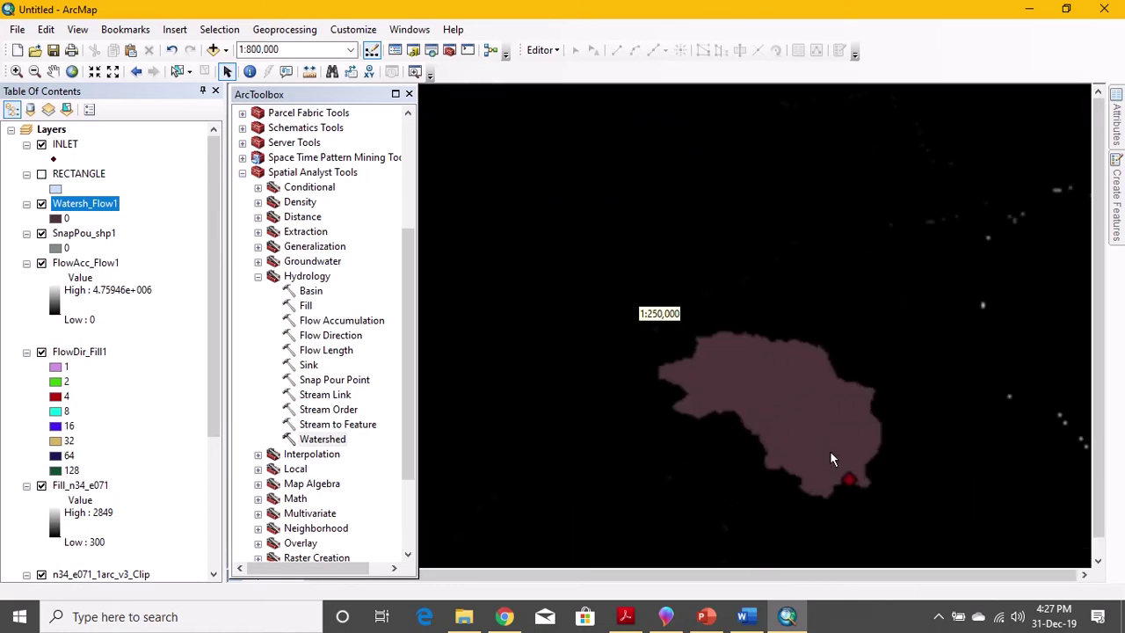
scroll(839, 473, "down", 1)
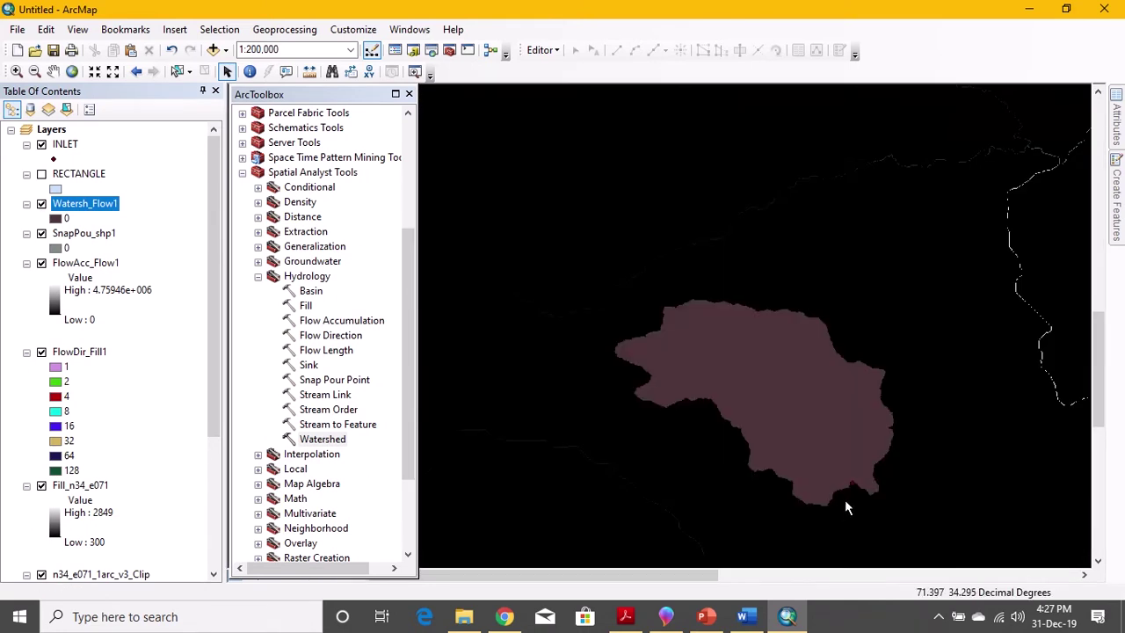
Step: Bring up Final Project.pdf in Acrobat, resizing and repositioning the window before maximizing it
left_click(626, 616)
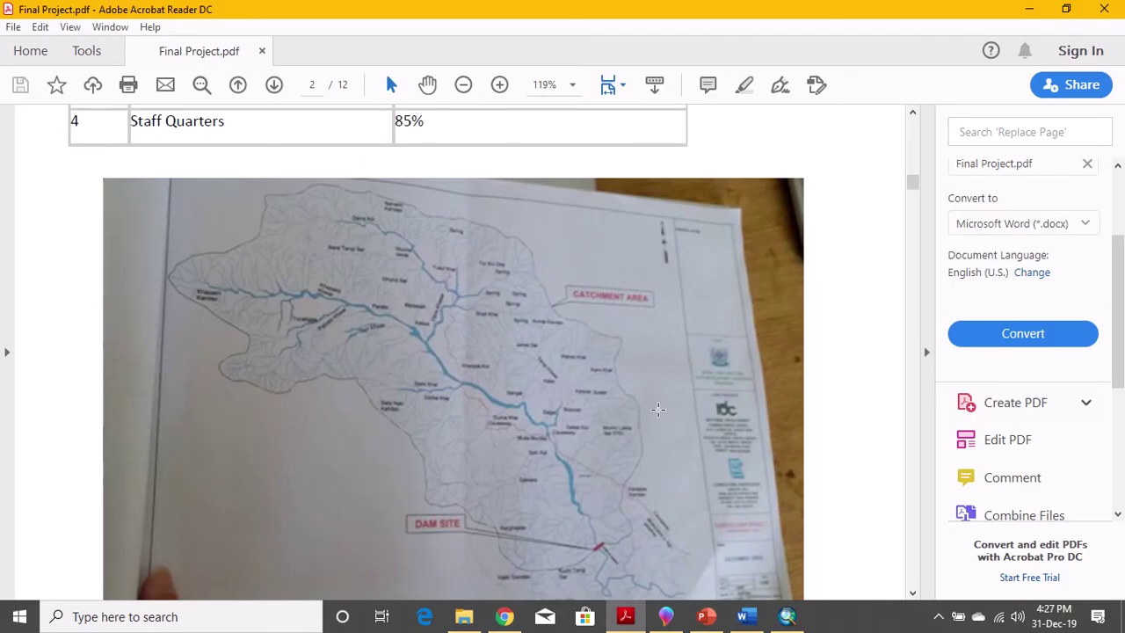
scroll(471, 409, "down", 1)
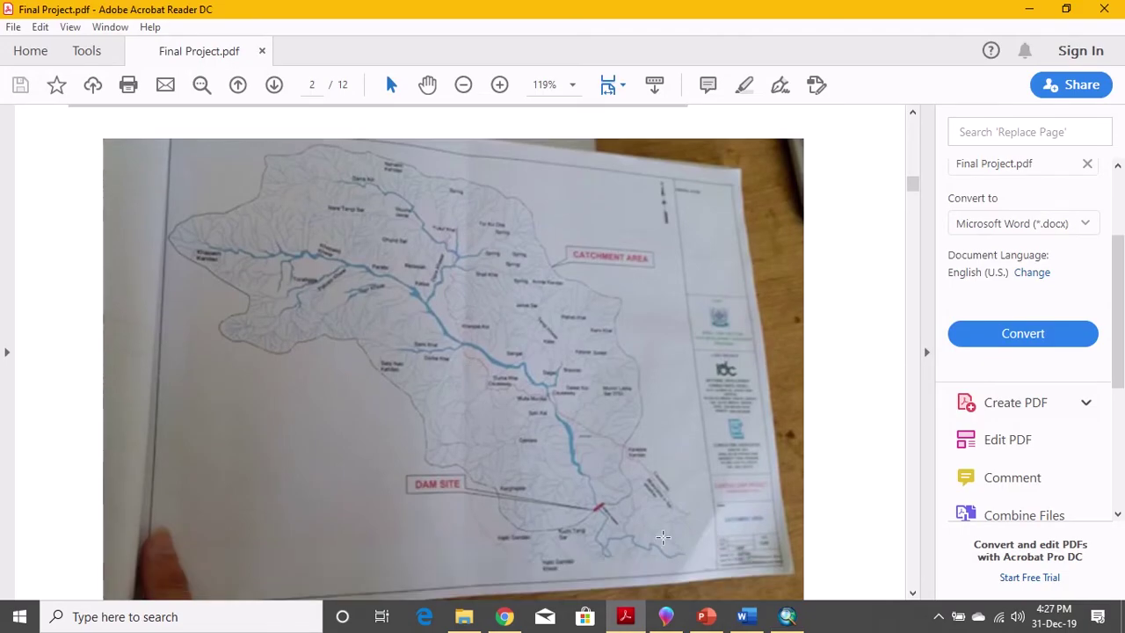
left_click(1066, 8)
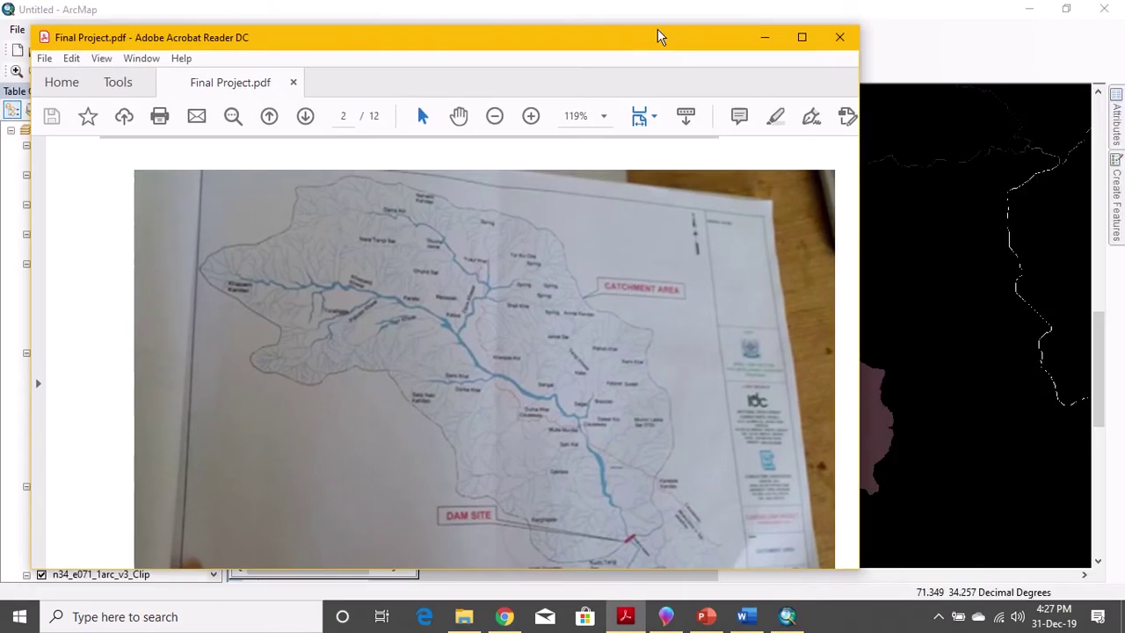
left_click_drag(661, 37, 590, 33)
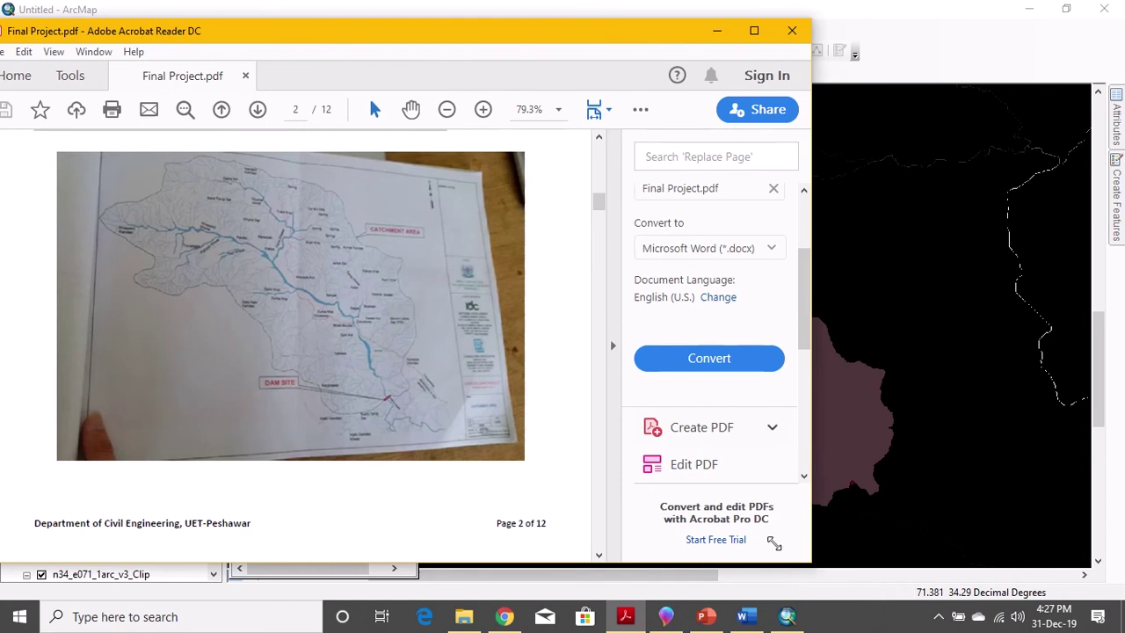
left_click_drag(773, 542, 640, 469)
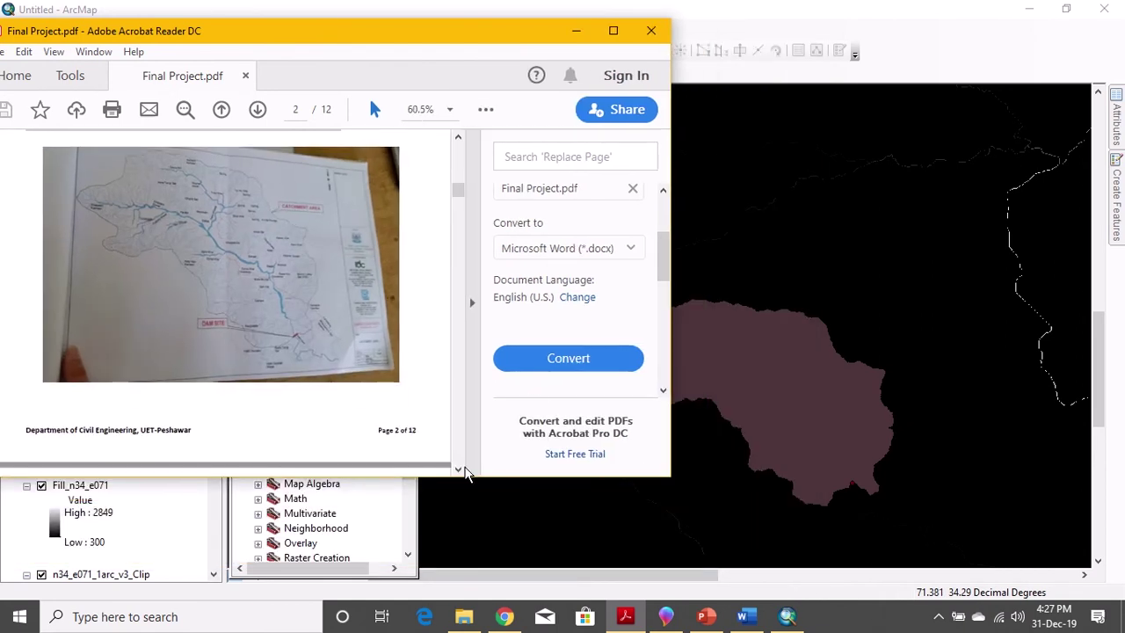
left_click_drag(348, 37, 296, 70)
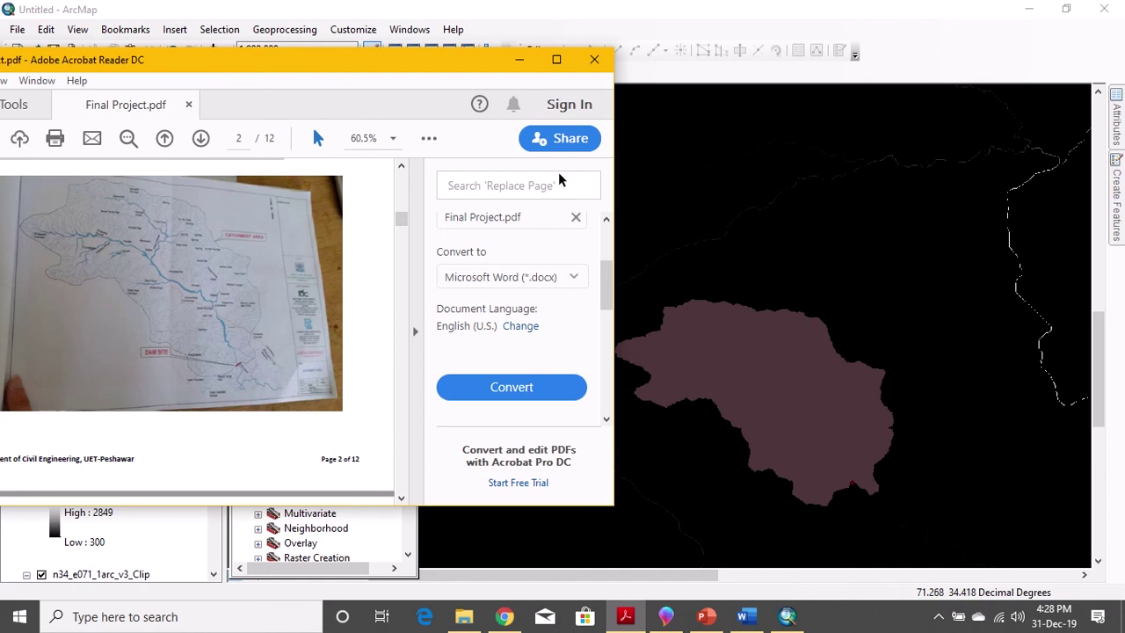
left_click(557, 60)
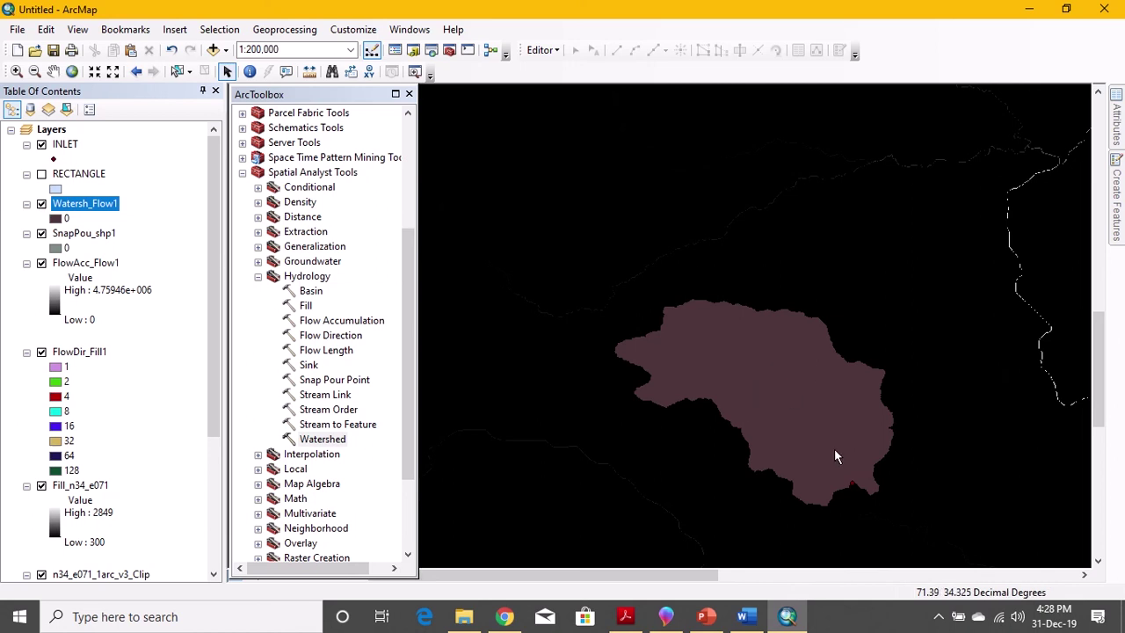
Step: Scroll to Project Scope and select the reference catchment area '42 Sq. Miles'
left_click(626, 617)
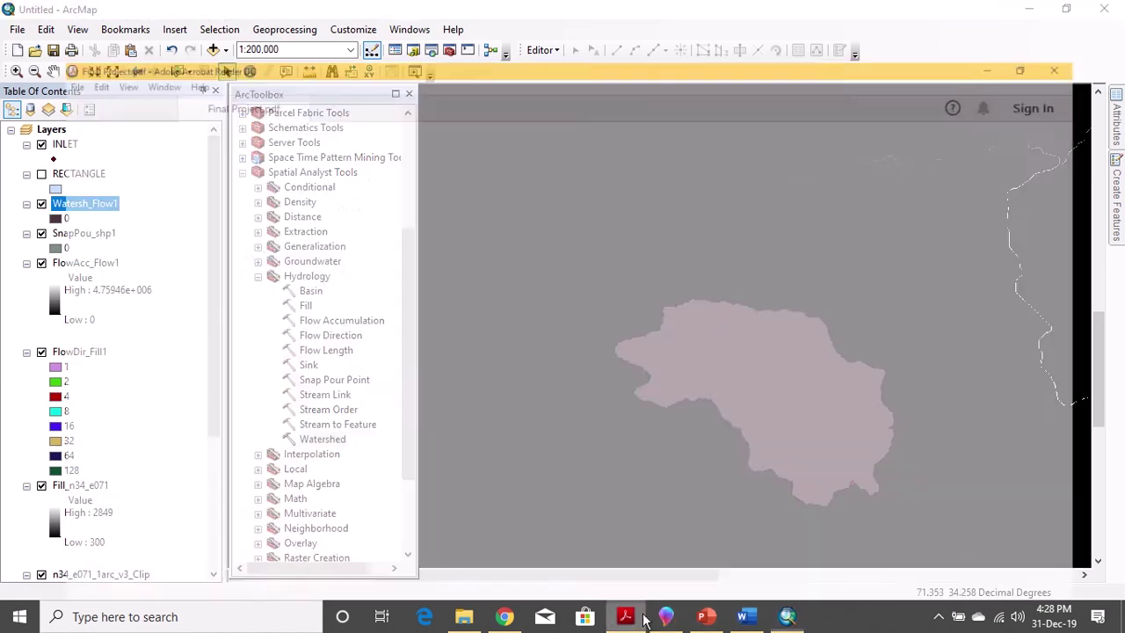
scroll(508, 341, "up", 10)
scroll(508, 341, "up", 10)
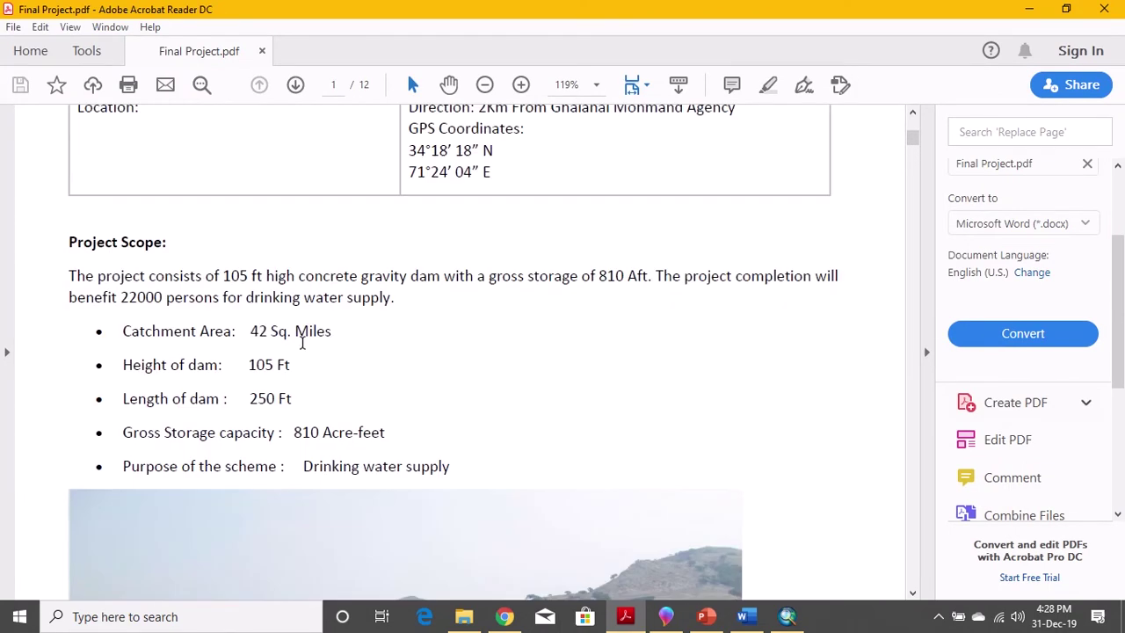
left_click_drag(332, 331, 256, 336)
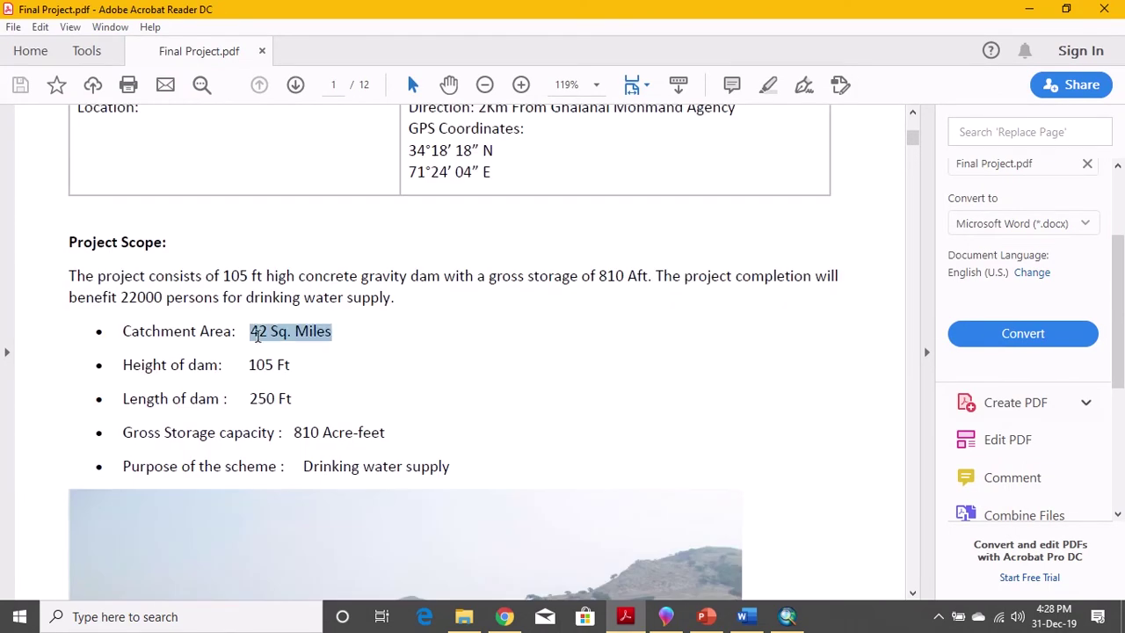
left_click(368, 368)
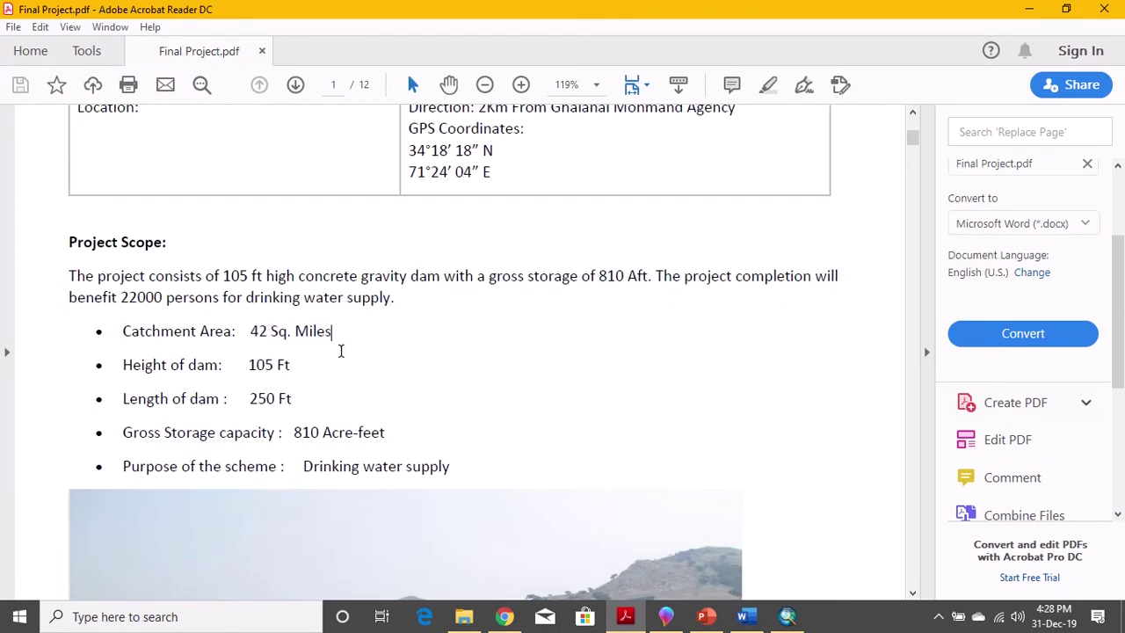
Step: Minimize Acrobat and bring up the Word STEPS document at step 13
left_click(1029, 9)
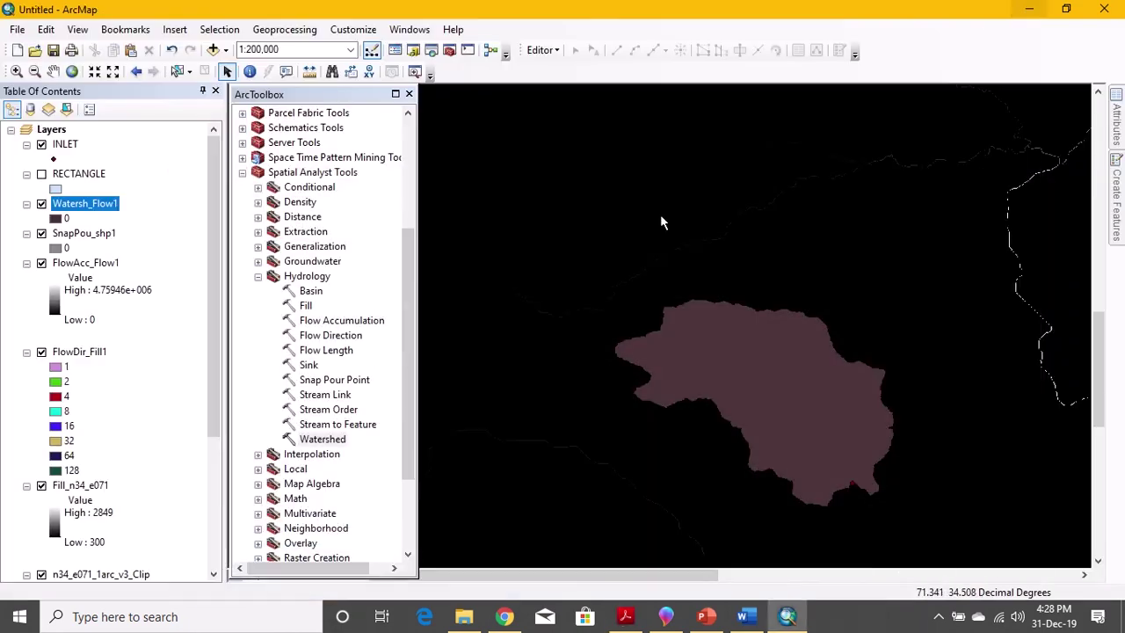
left_click(747, 620)
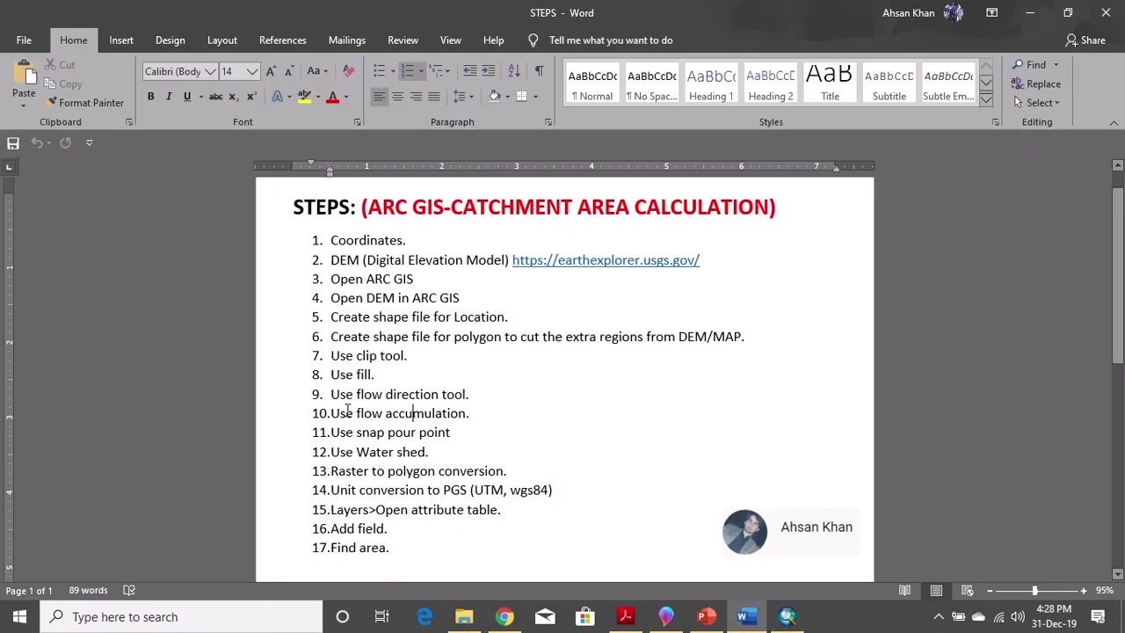
left_click(396, 472)
Step: Highlight 'Raster' and 'polygon' in step 13, then minimize Word
left_click_drag(332, 472, 368, 472)
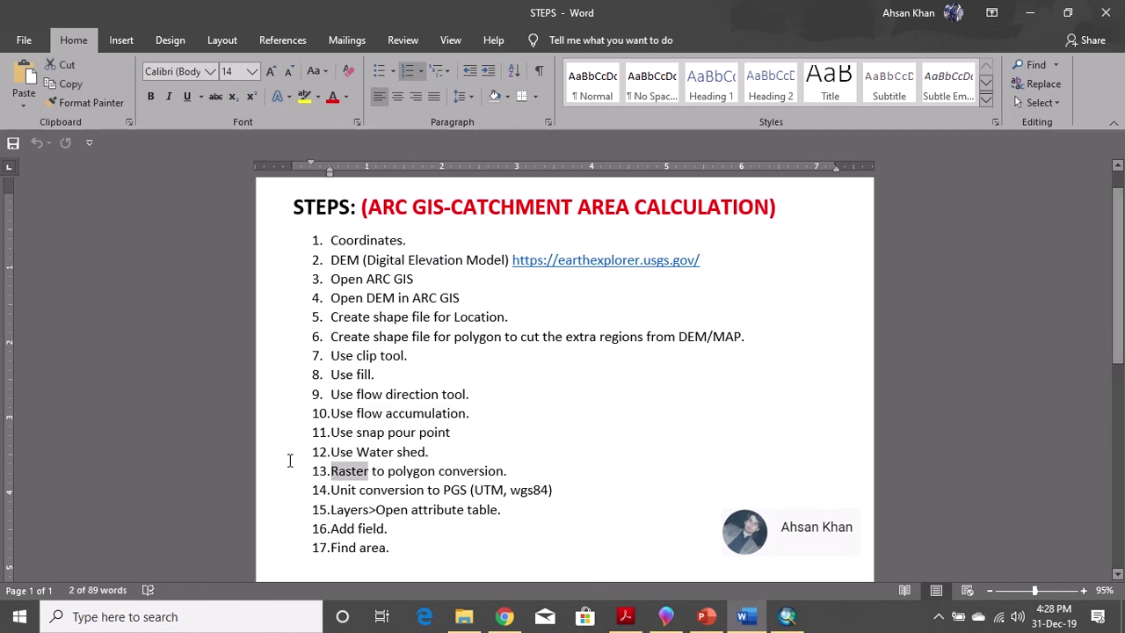
left_click(406, 472)
left_click_drag(387, 472, 435, 472)
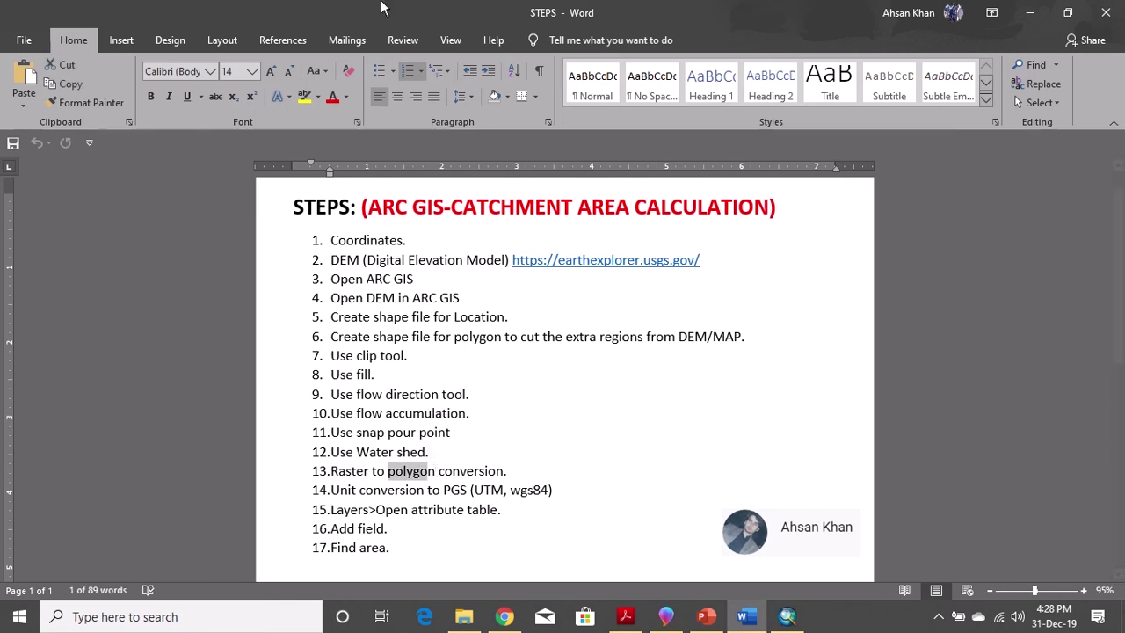
mouse_move(382, 7)
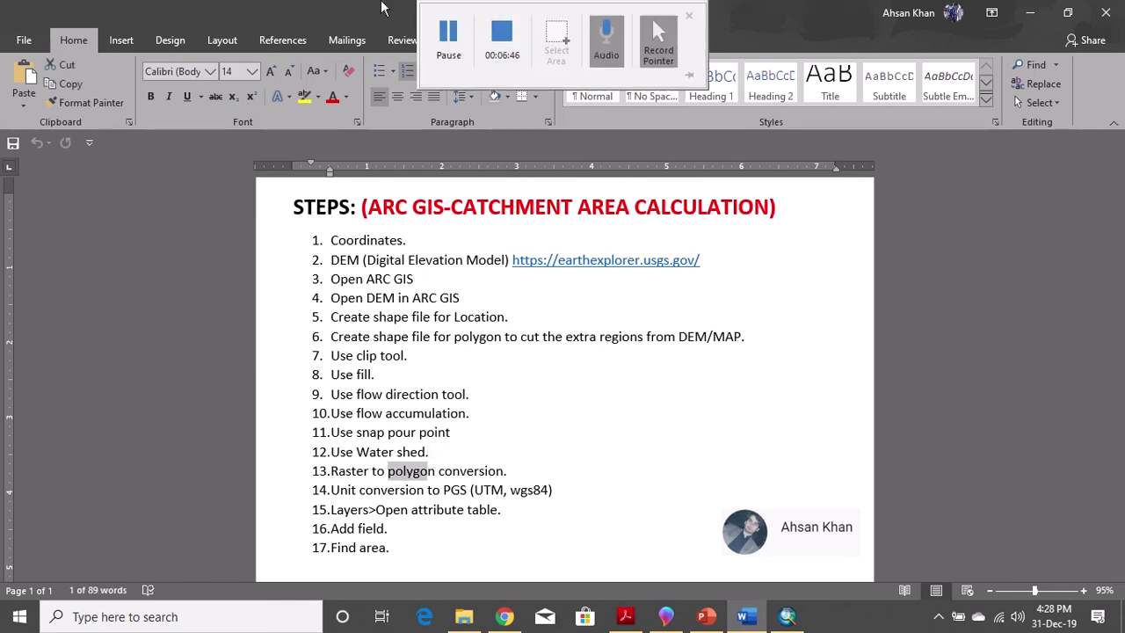
left_click(469, 476)
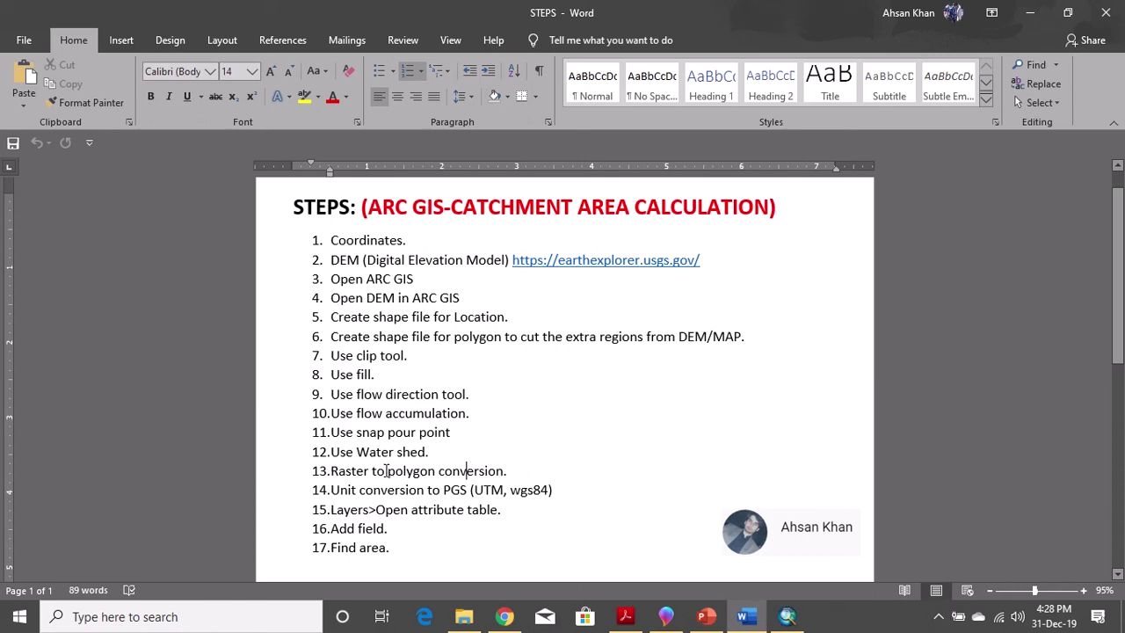
left_click(1021, 13)
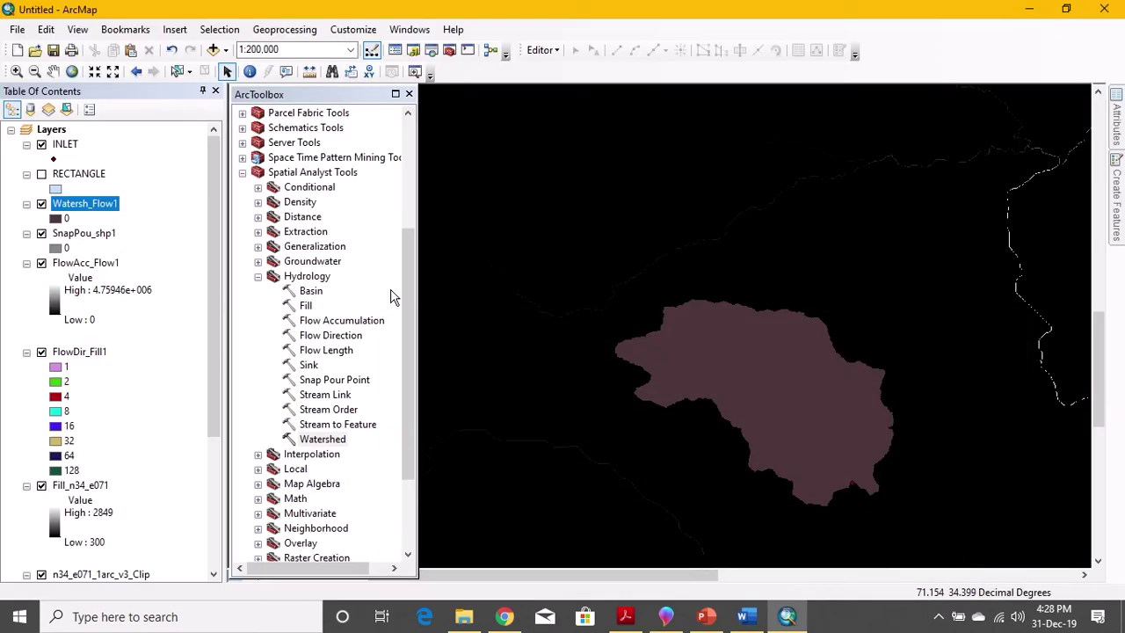
Step: Run Conversion Tools > From Raster > Raster to Polygon on Watersh_Flow1, producing RasterT_Watersh1
scroll(393, 297, "up", 5)
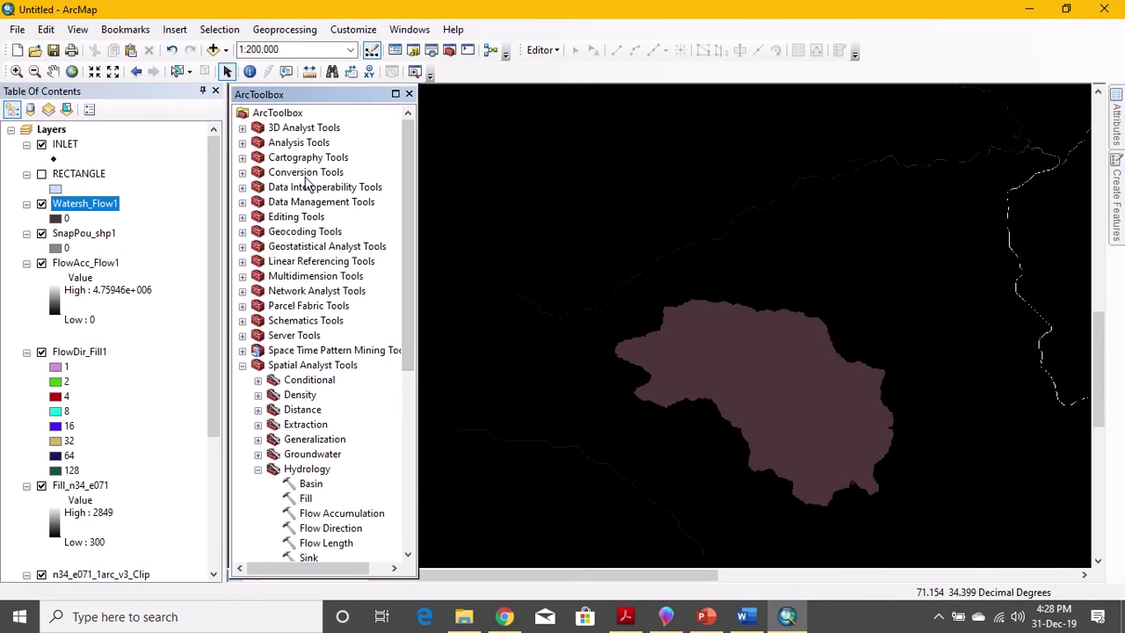
left_click(242, 173)
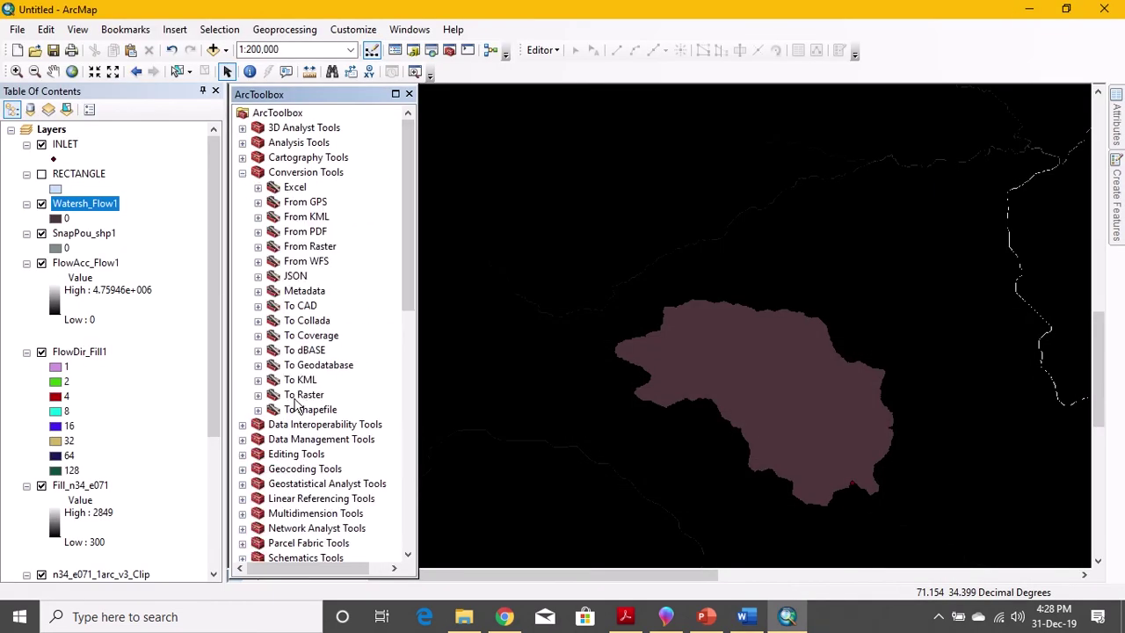
left_click(258, 248)
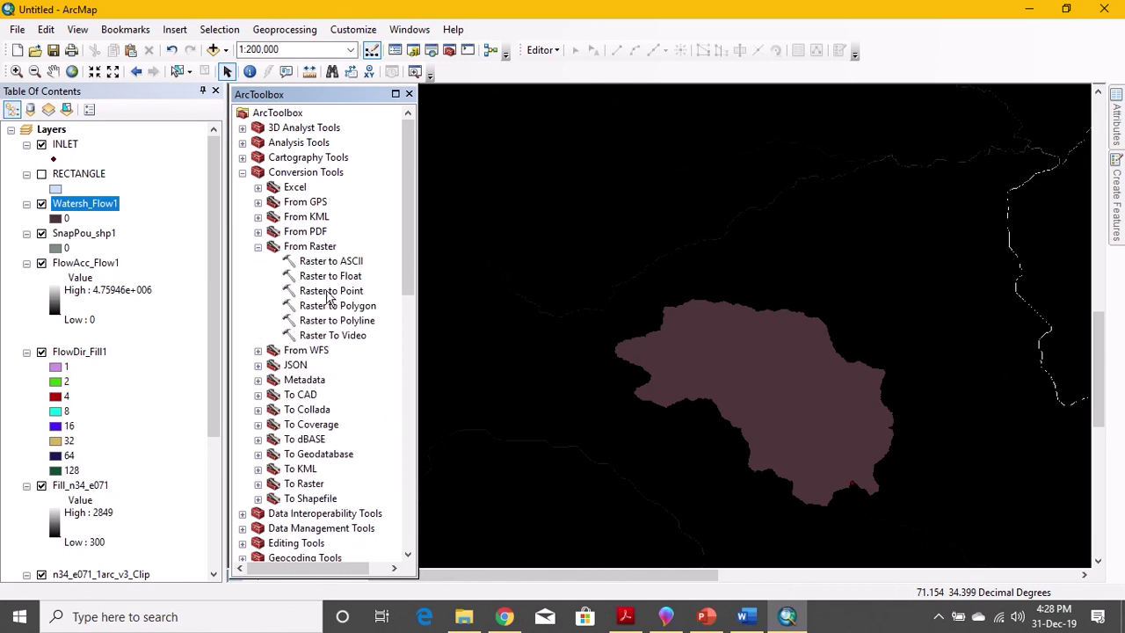
left_click(343, 307)
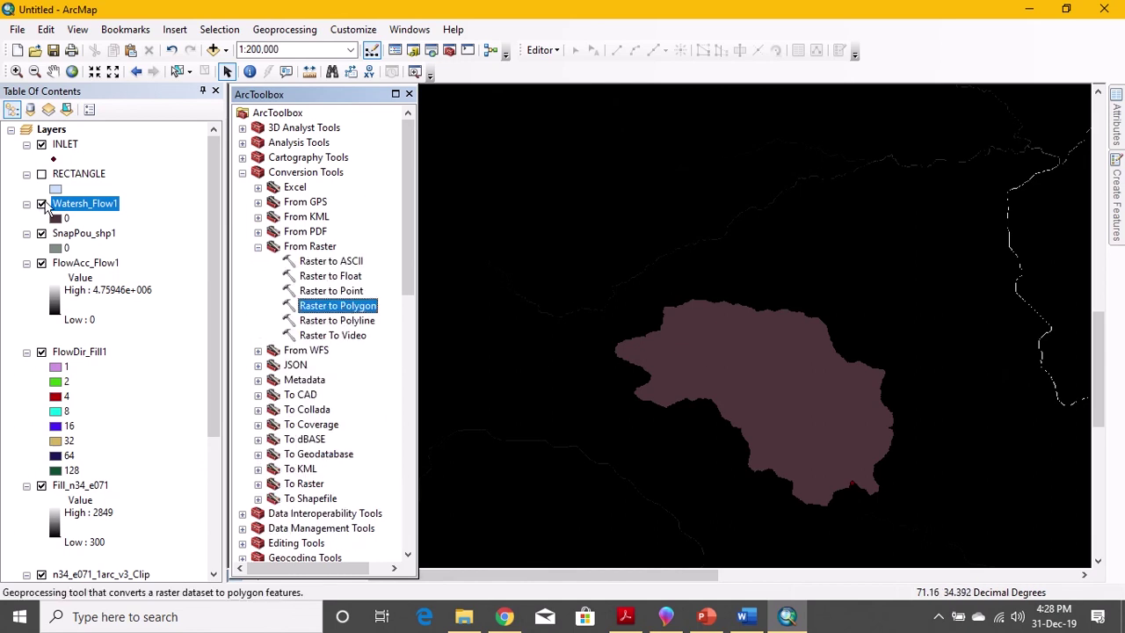
double_click(345, 307)
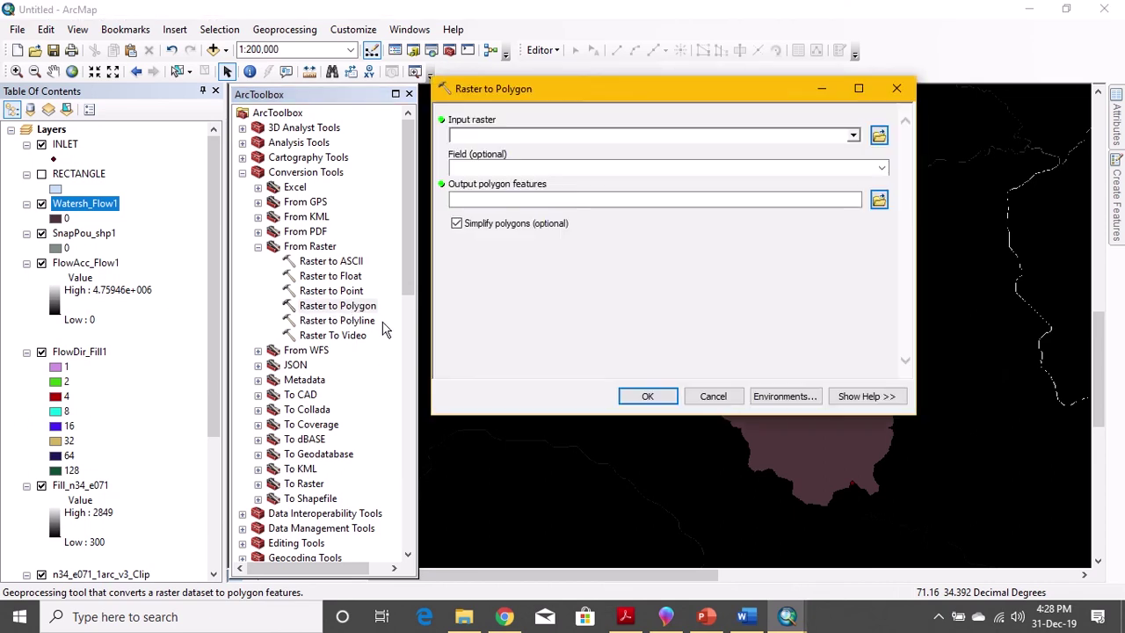
left_click(853, 137)
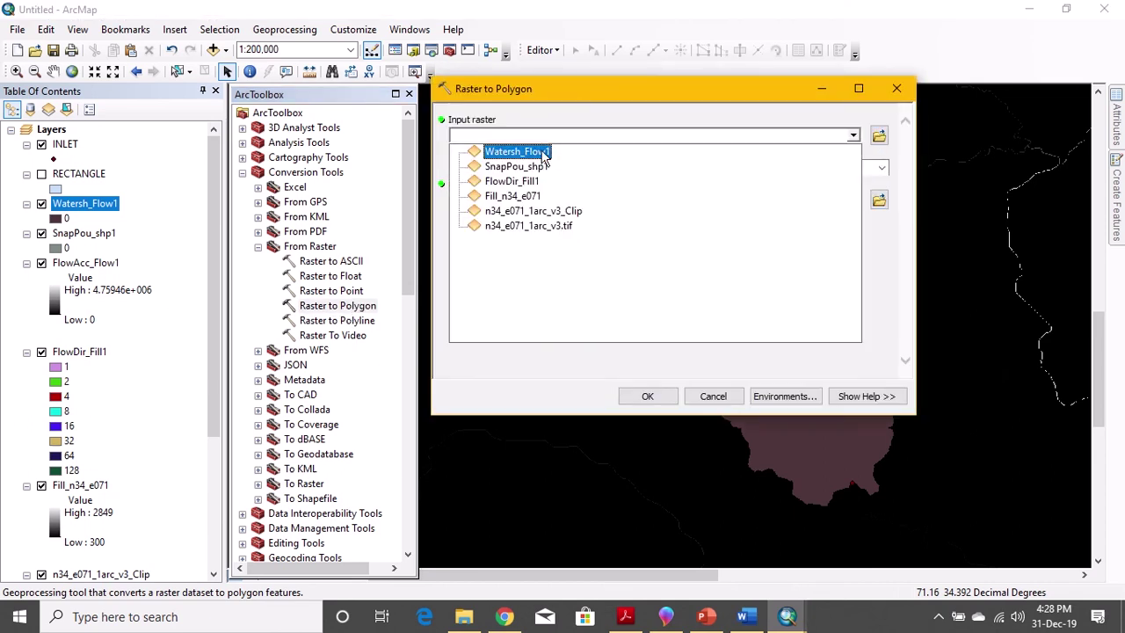
left_click(542, 151)
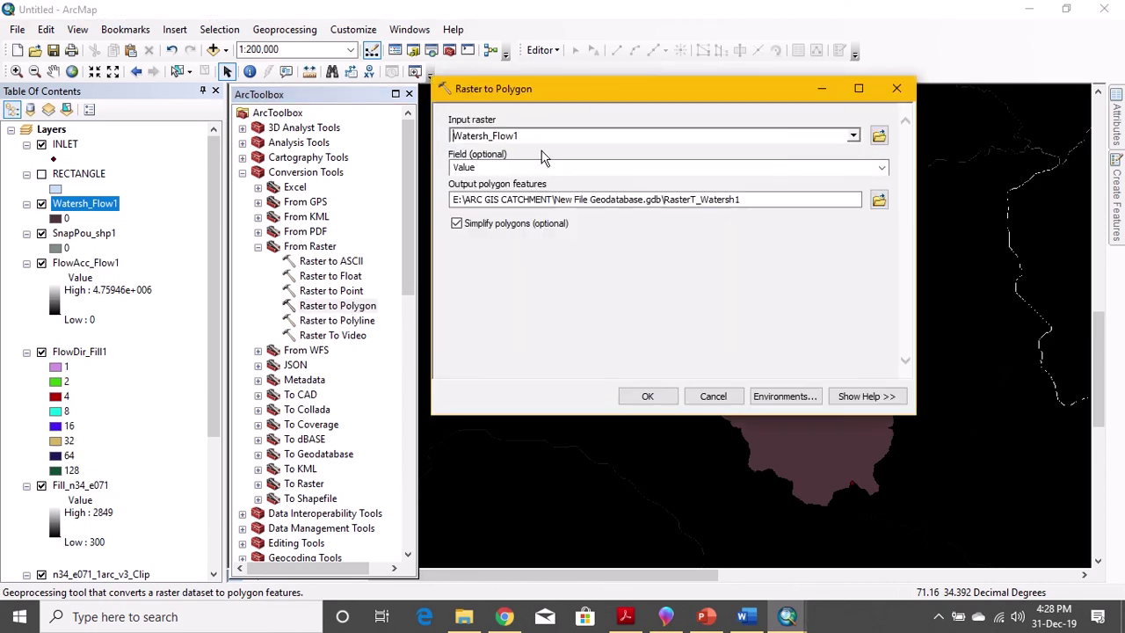
left_click(657, 396)
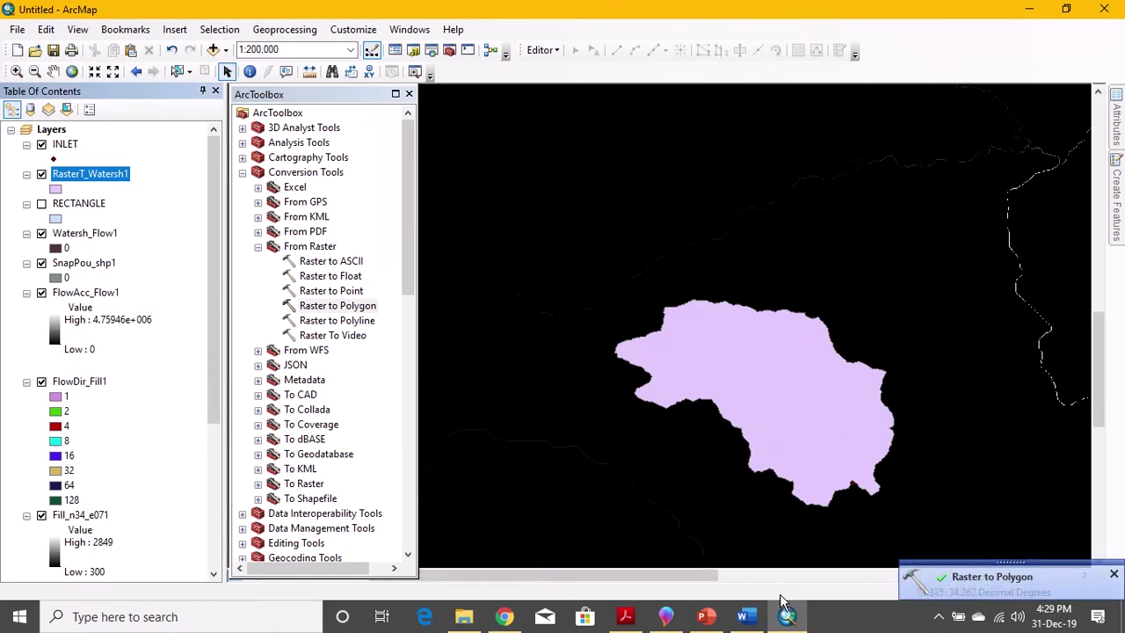
Step: Switch to the Word STEPS document, showing step 14, Unit conversion to PGS (UTM, wgs84)
left_click(745, 616)
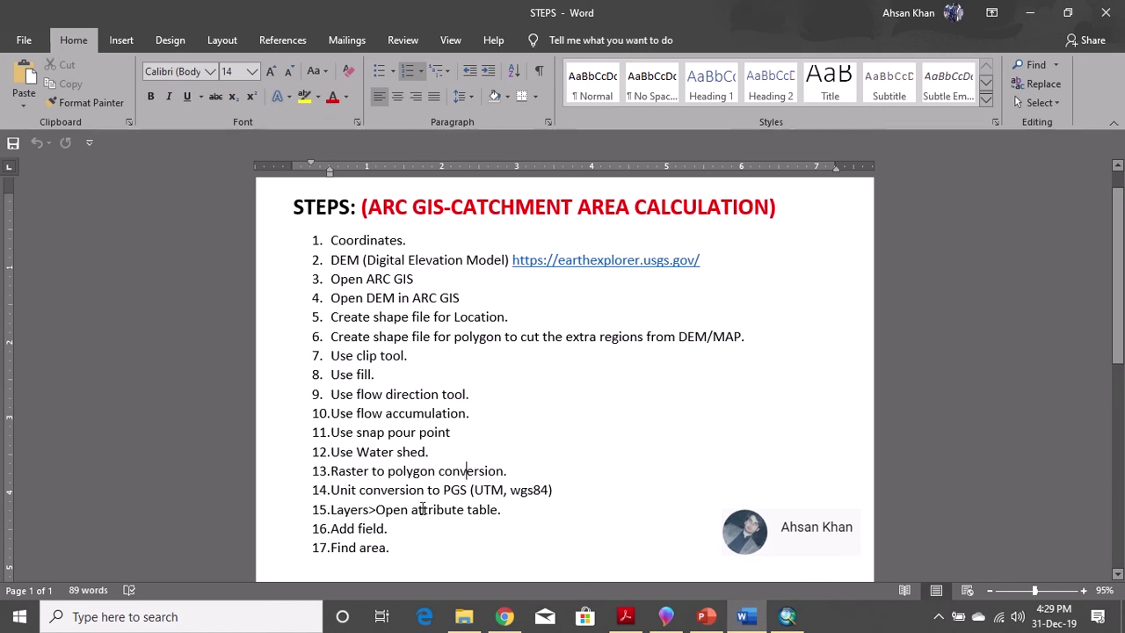
mouse_move(440, 7)
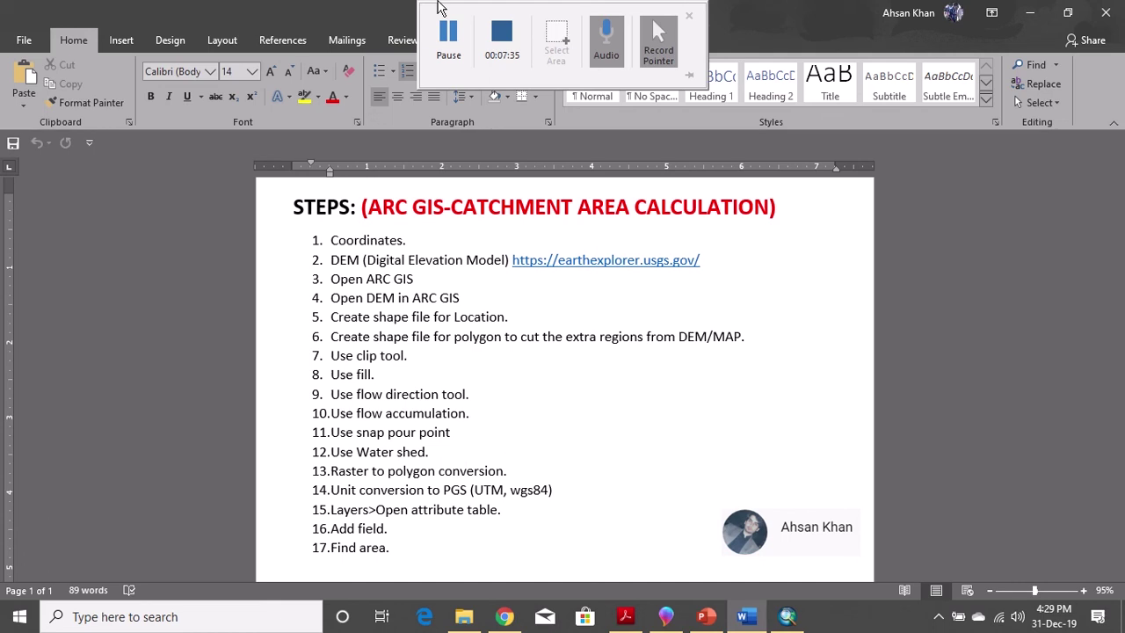